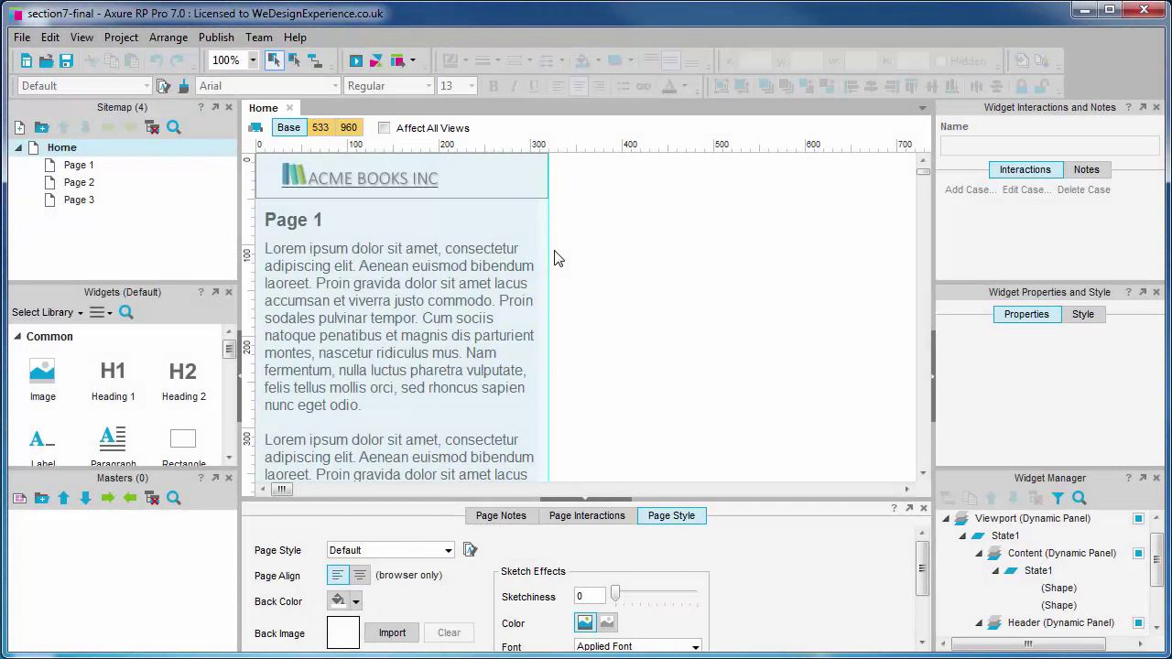
Step: Open the Viewport panel's State1 and add a 250×100 rectangle at x 320 beside the content
{"action": "left_click", "coordinate": [412, 249]}
{"action": "double_click", "coordinate": [412, 249]}
{"action": "double_click", "coordinate": [440, 262]}
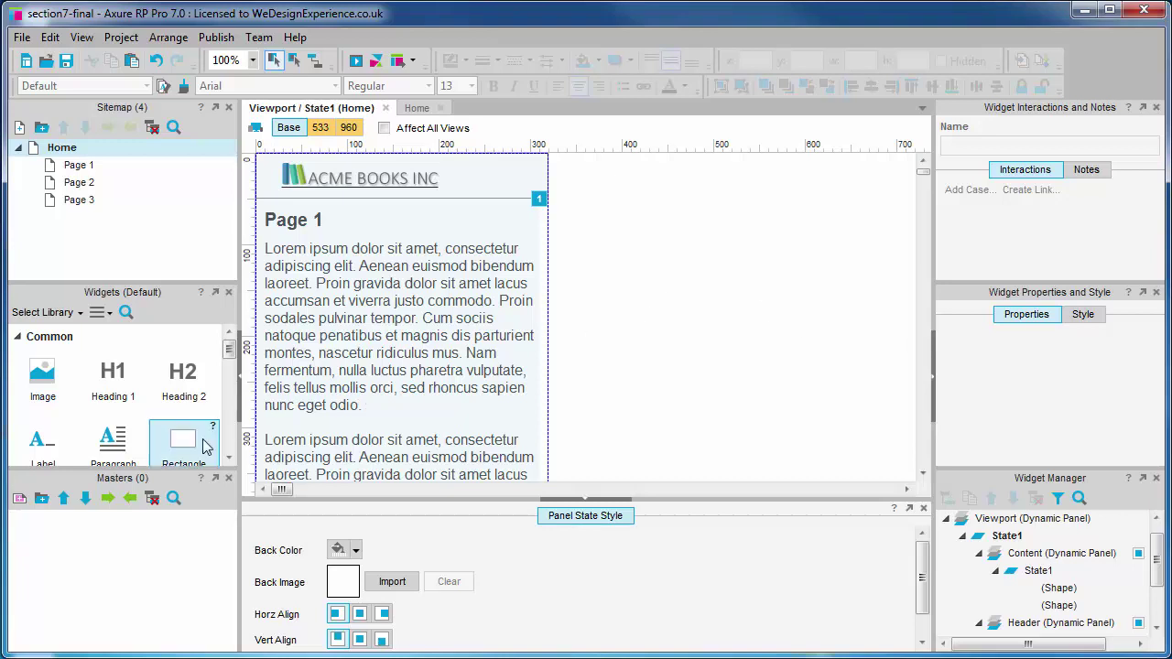
{"action": "scroll", "coordinate": [178, 376], "scroll_direction": "down", "scroll_amount": 1}
{"action": "left_click_drag", "start_coordinate": [188, 438], "coordinate": [546, 156]}
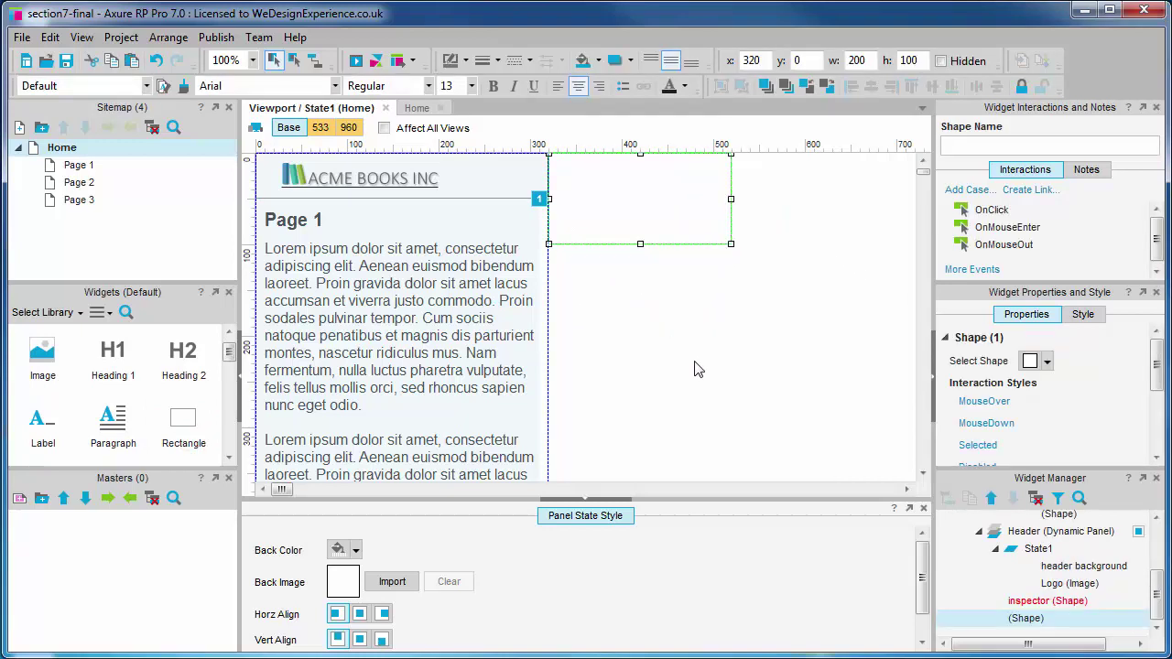
{"action": "left_click_drag", "start_coordinate": [731, 199], "coordinate": [777, 199]}
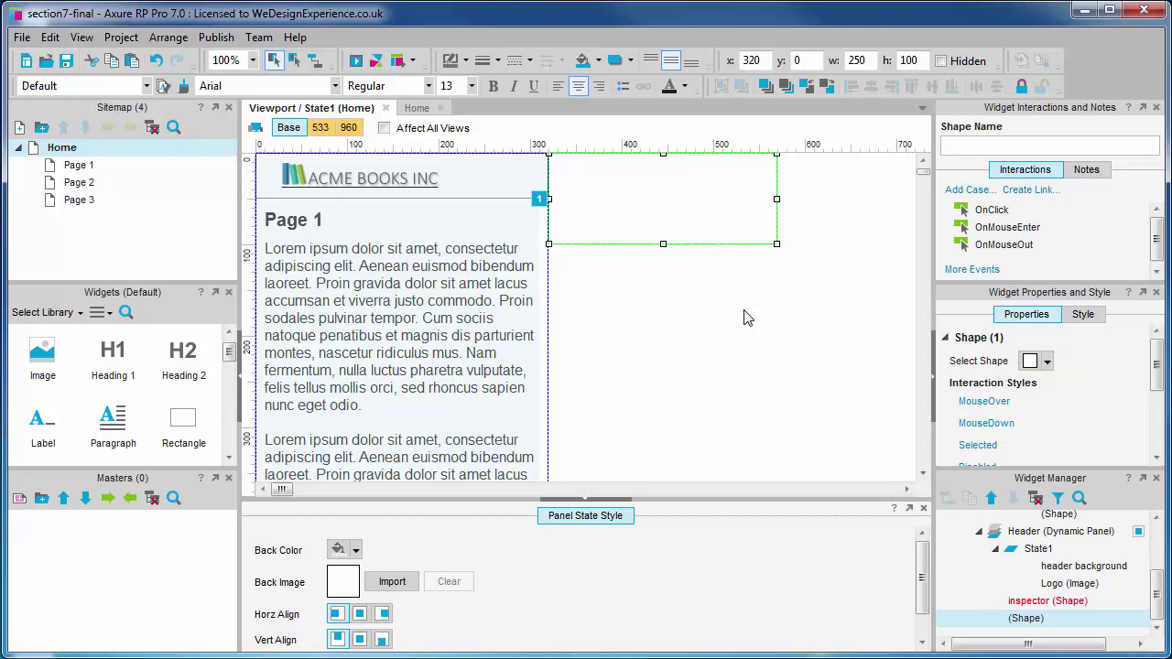
Step: Name the new rectangle 'background' and stretch it to 250 × 480
{"action": "left_click", "coordinate": [1027, 139]}
{"action": "type", "text": "background"}
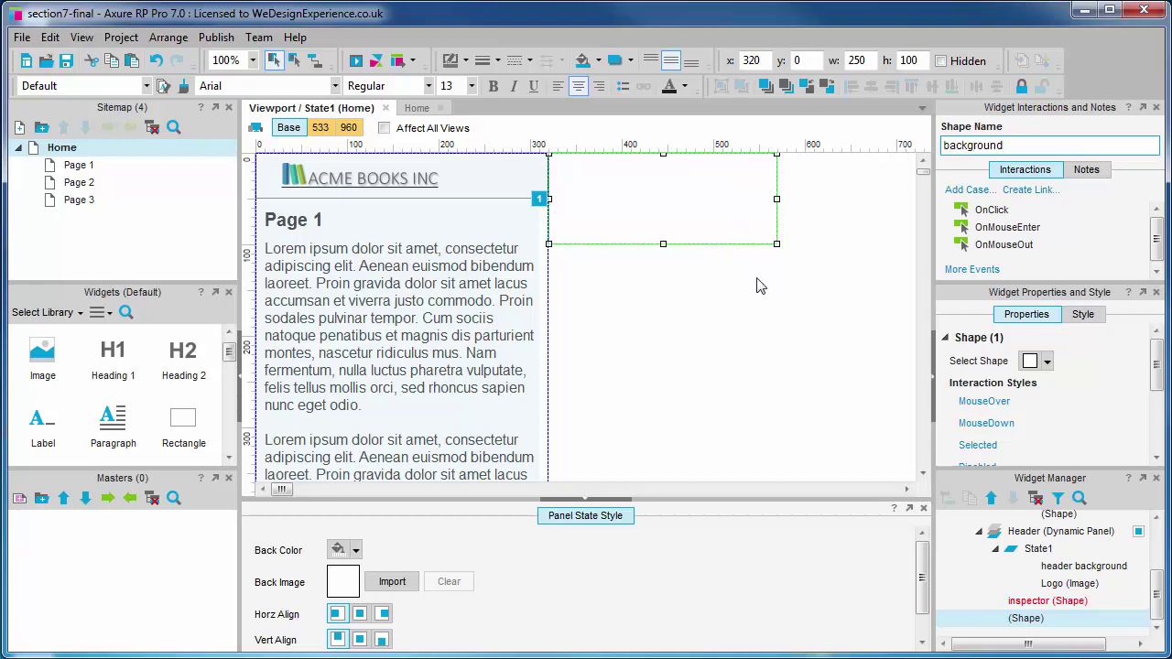
{"action": "left_click_drag", "start_coordinate": [663, 244], "coordinate": [667, 407]}
{"action": "scroll", "coordinate": [878, 289], "scroll_direction": "up", "scroll_amount": 5}
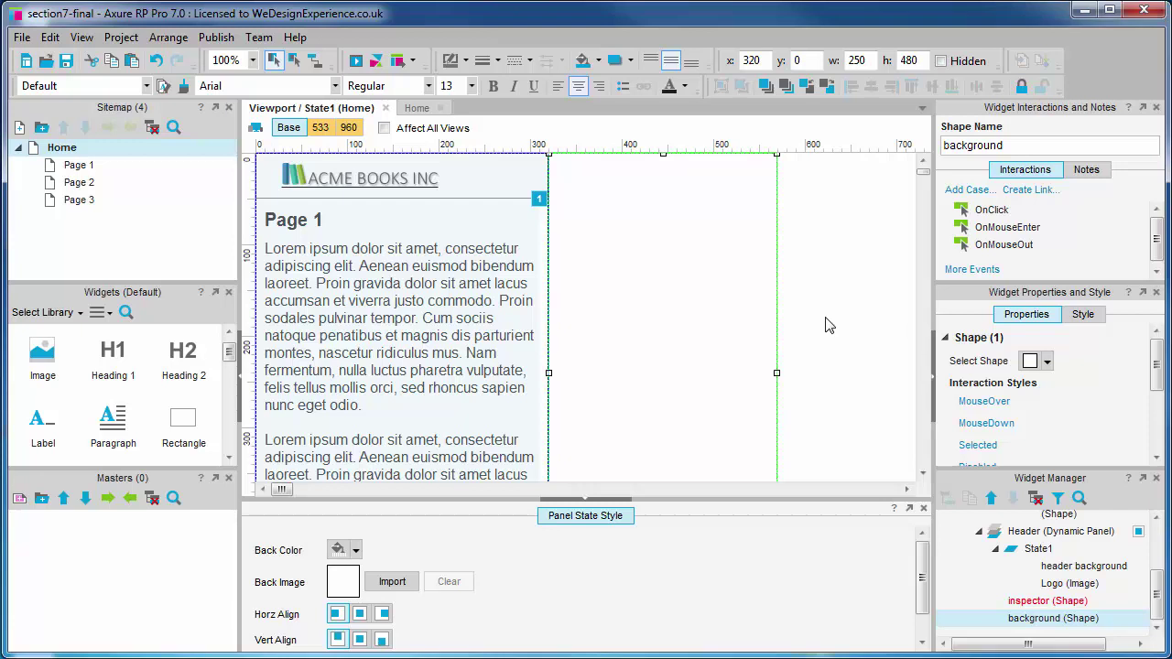
Step: In the 533 view, move the background shape to x 560 and make it 896 px tall
{"action": "left_click", "coordinate": [320, 127]}
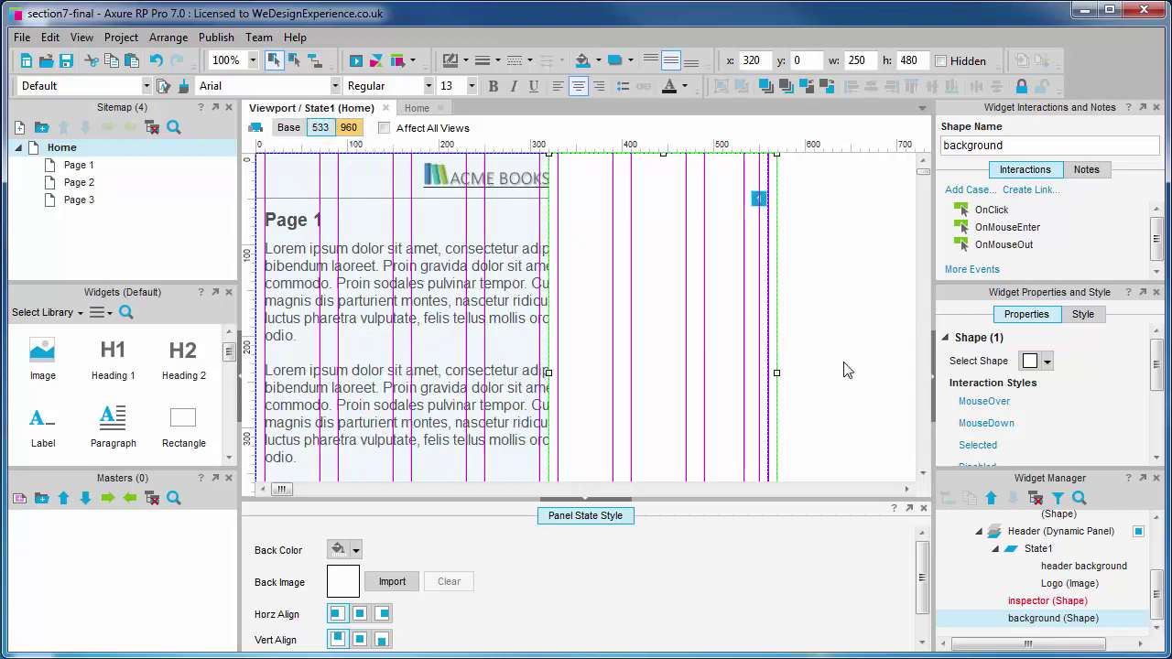
{"action": "left_click_drag", "start_coordinate": [583, 248], "coordinate": [797, 254]}
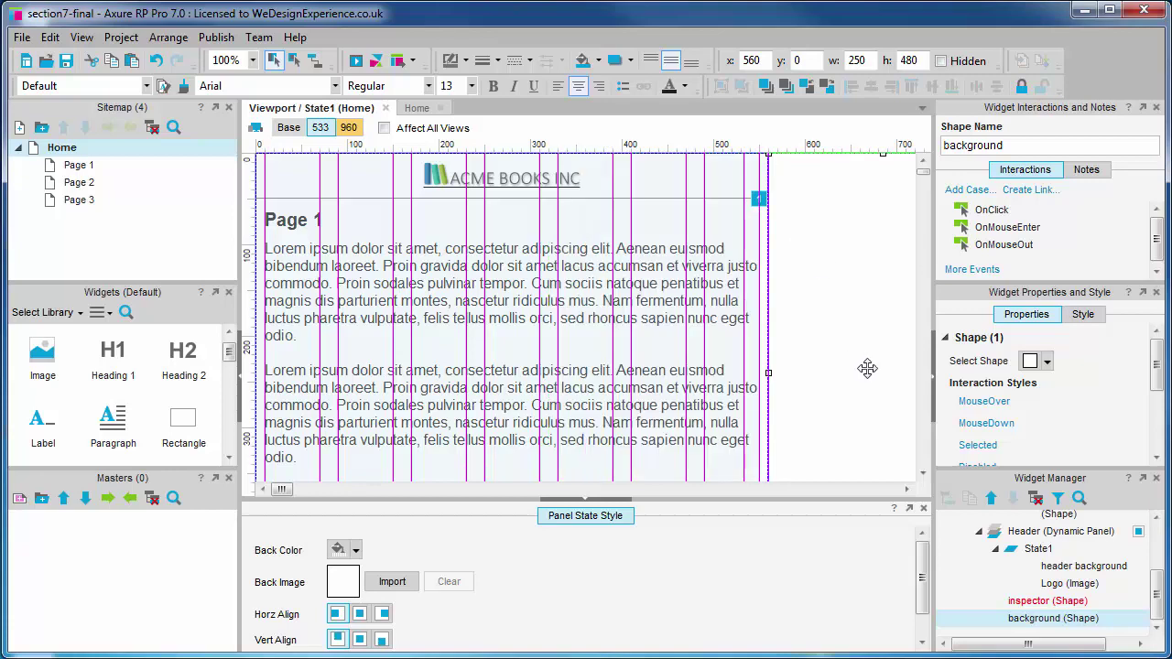
{"action": "left_click_drag", "start_coordinate": [285, 492], "coordinate": [289, 493]}
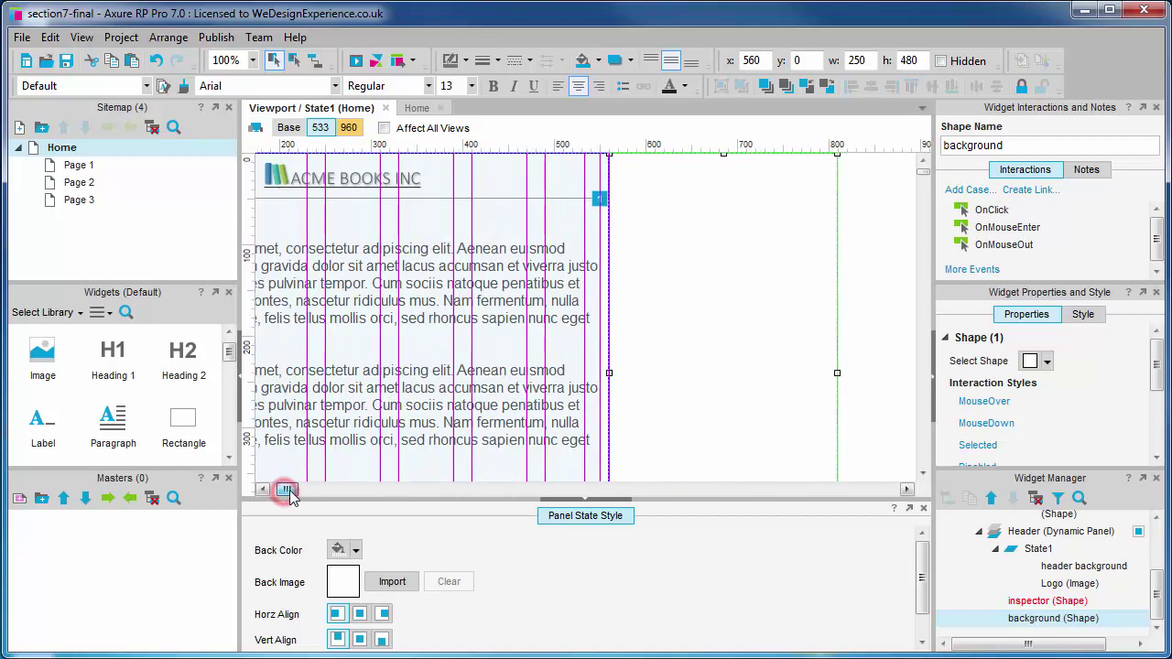
{"action": "scroll", "coordinate": [783, 348], "scroll_direction": "down", "scroll_amount": 5}
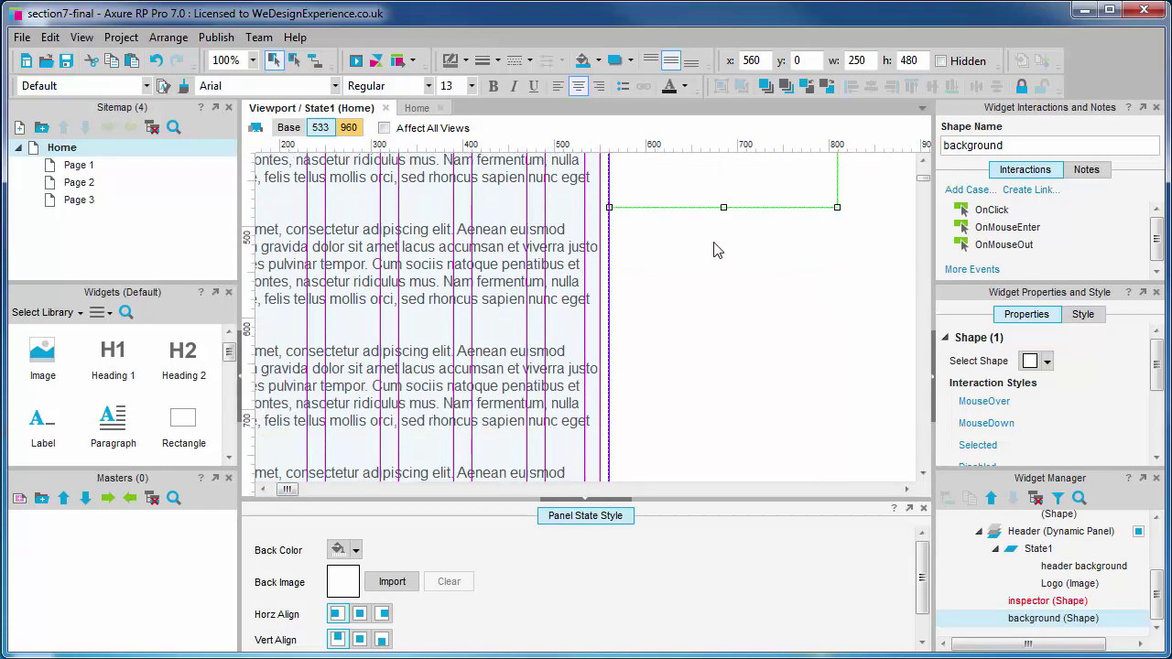
{"action": "left_click_drag", "start_coordinate": [723, 207], "coordinate": [717, 411]}
{"action": "scroll", "coordinate": [769, 347], "scroll_direction": "up", "scroll_amount": 5}
{"action": "scroll", "coordinate": [757, 290], "scroll_direction": "up", "scroll_amount": 2}
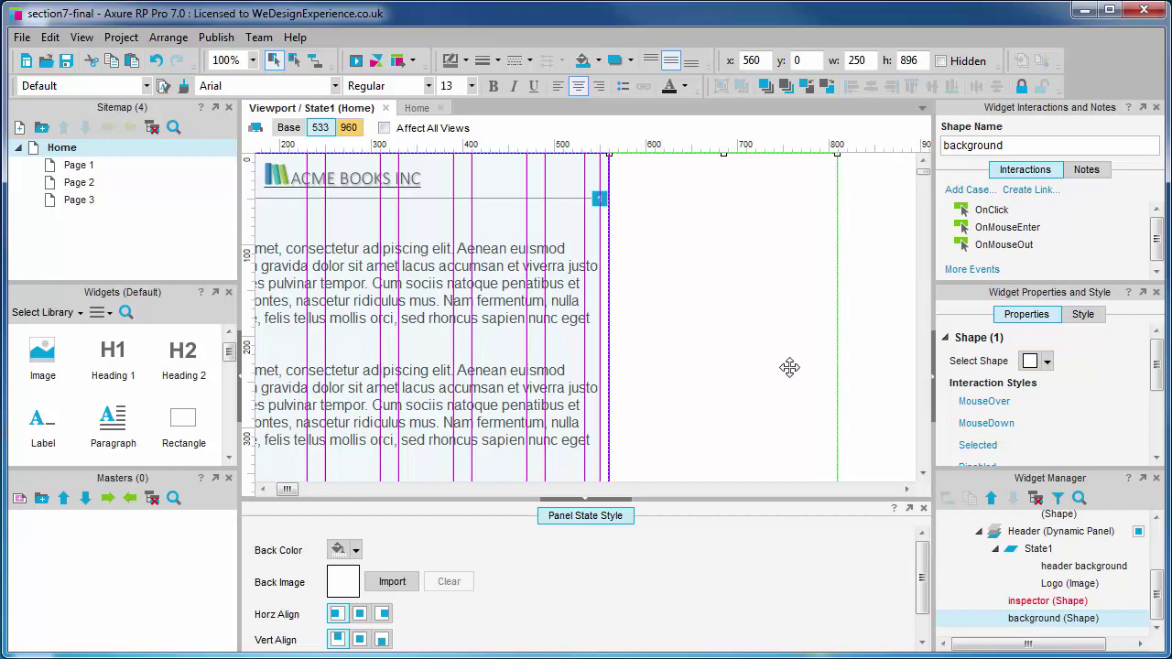
Step: In the 960 view, make background a 960×50 bar at -20, 100 and lower Content to y 150
{"action": "left_click", "coordinate": [350, 128]}
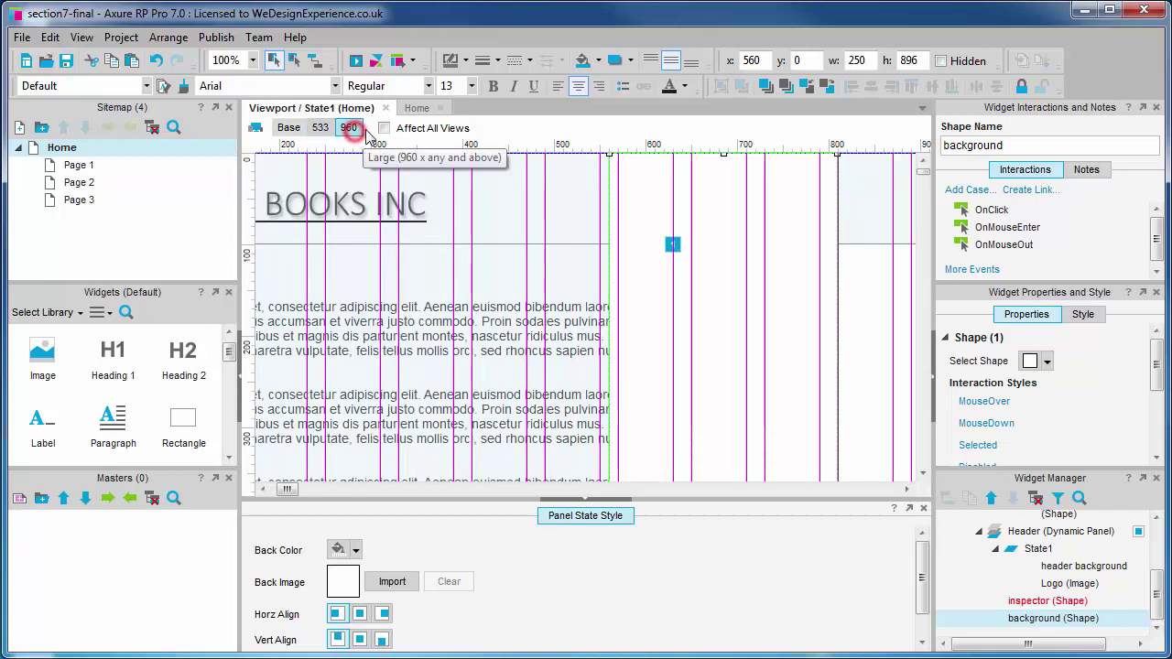
{"action": "left_click", "coordinate": [715, 214]}
{"action": "left_click", "coordinate": [913, 61]}
{"action": "type", "text": "50"}
{"action": "key", "text": "Return"}
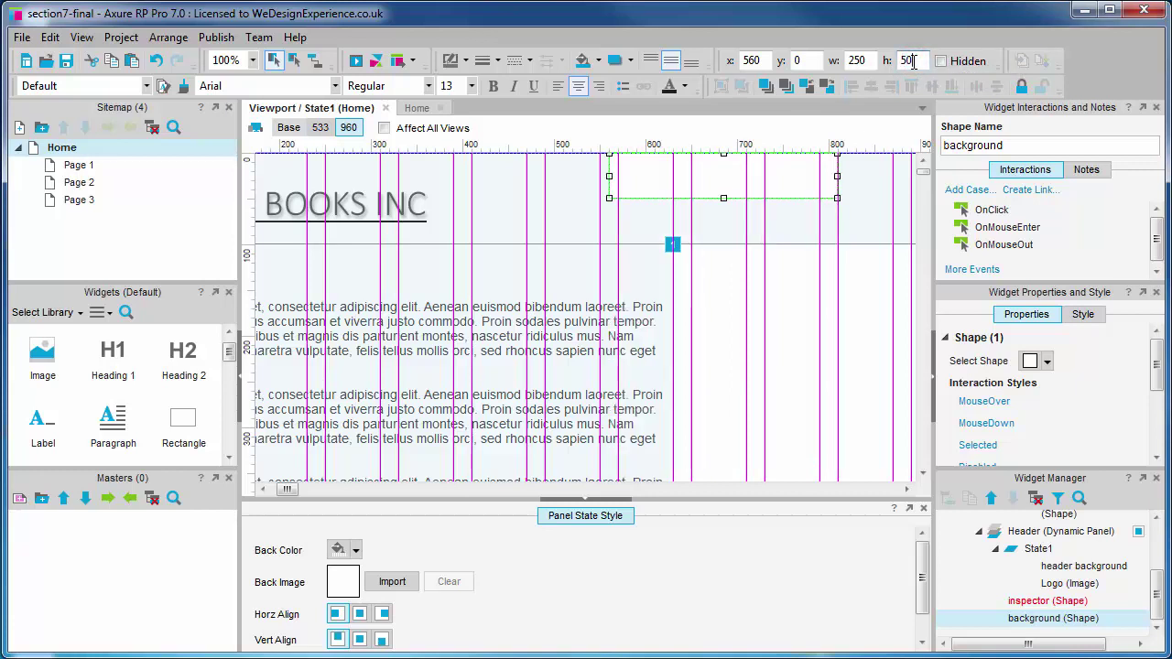
{"action": "left_click", "coordinate": [856, 59]}
{"action": "type", "text": "960"}
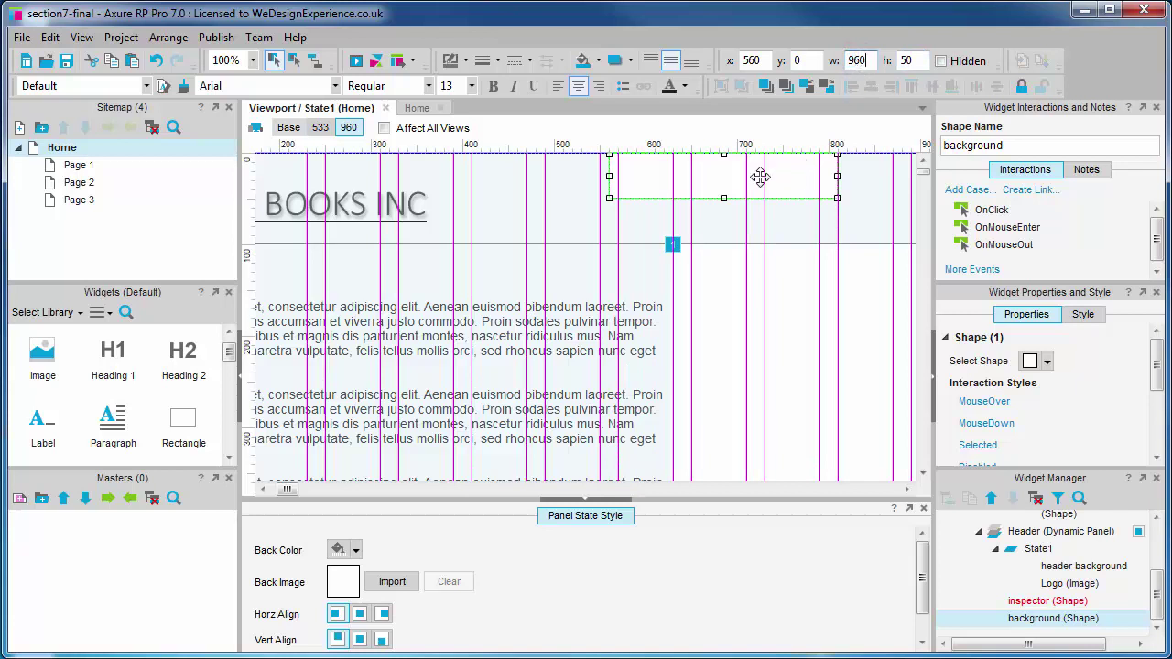
{"action": "key", "text": "Return"}
{"action": "left_click_drag", "start_coordinate": [651, 177], "coordinate": [284, 279]}
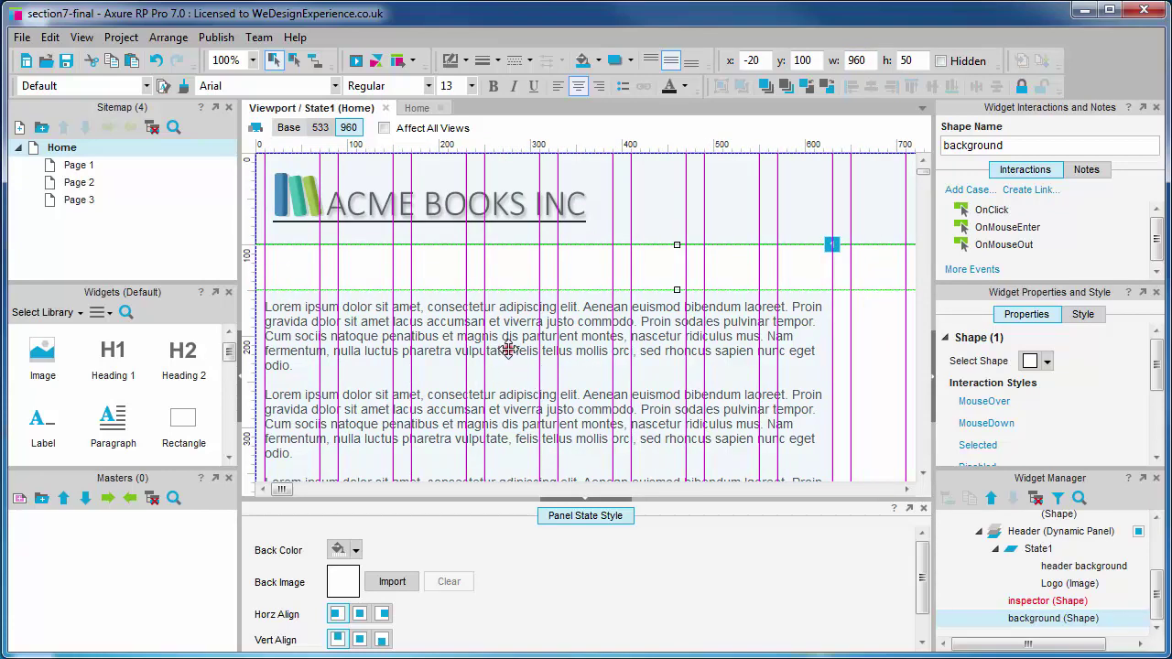
{"action": "left_click", "coordinate": [509, 353]}
{"action": "left_click_drag", "start_coordinate": [511, 321], "coordinate": [516, 368]}
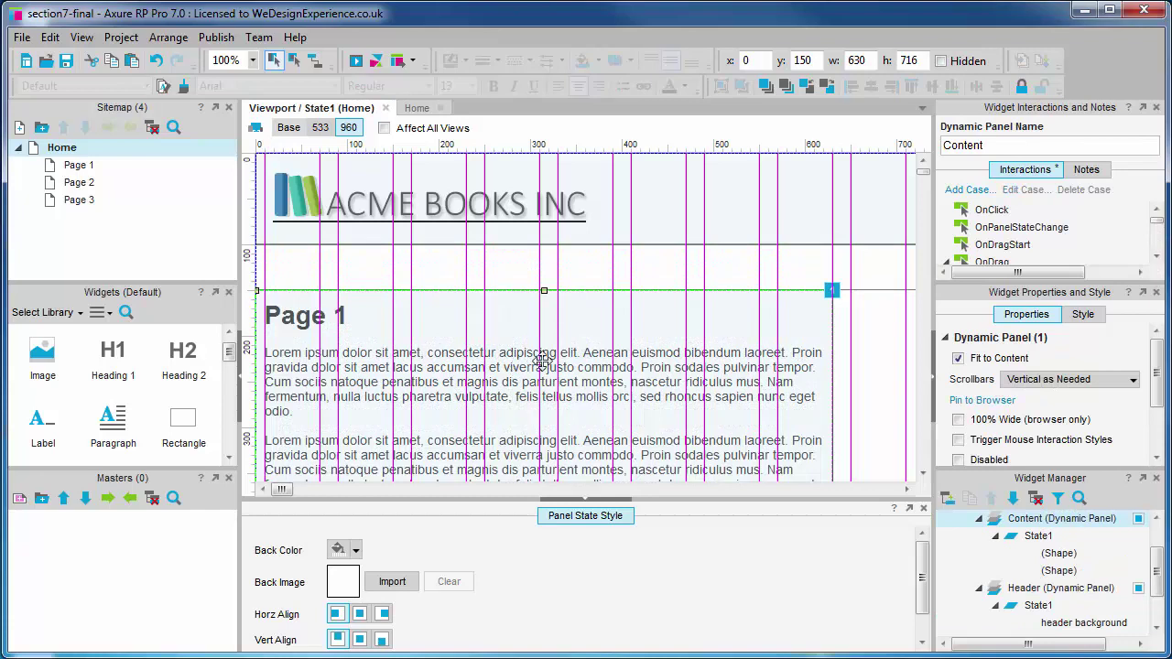
Step: In the Base view, convert the background rectangle into a dynamic panel named 'menu'
{"action": "left_click", "coordinate": [882, 371]}
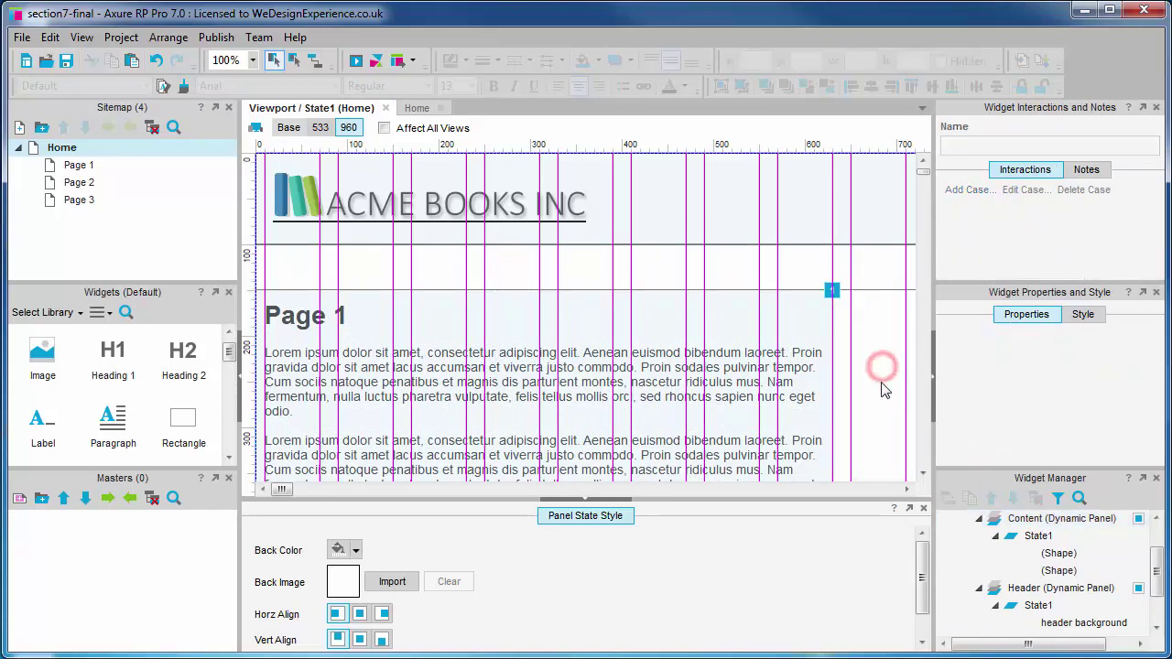
{"action": "left_click", "coordinate": [289, 128]}
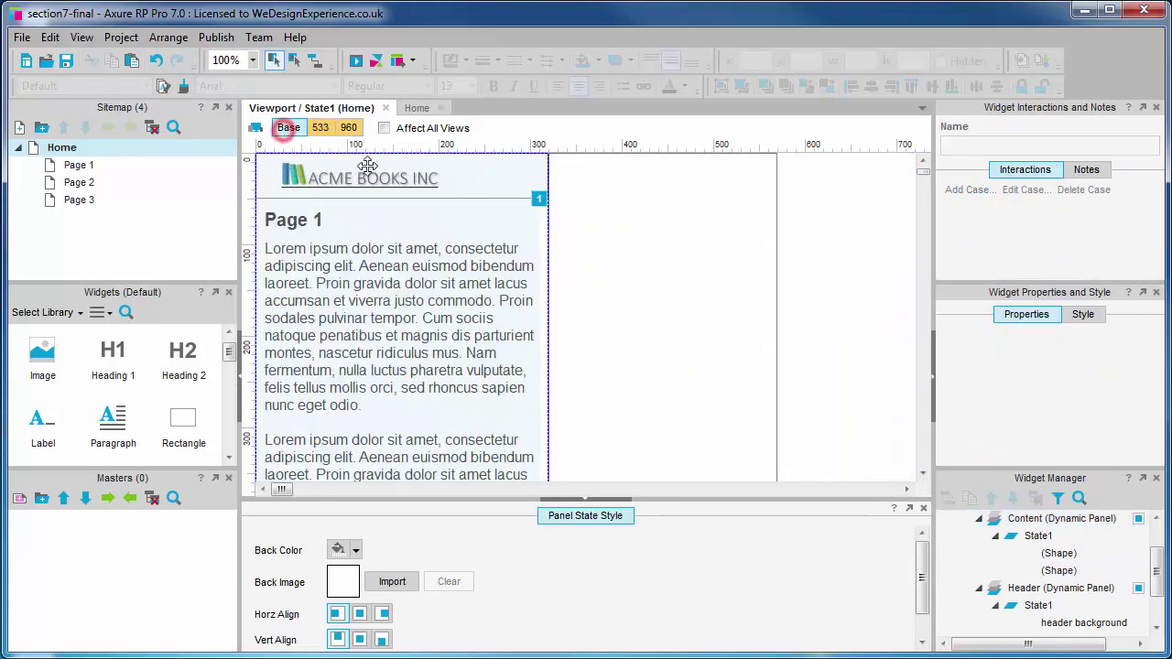
{"action": "left_click", "coordinate": [597, 155]}
{"action": "right_click", "coordinate": [597, 156]}
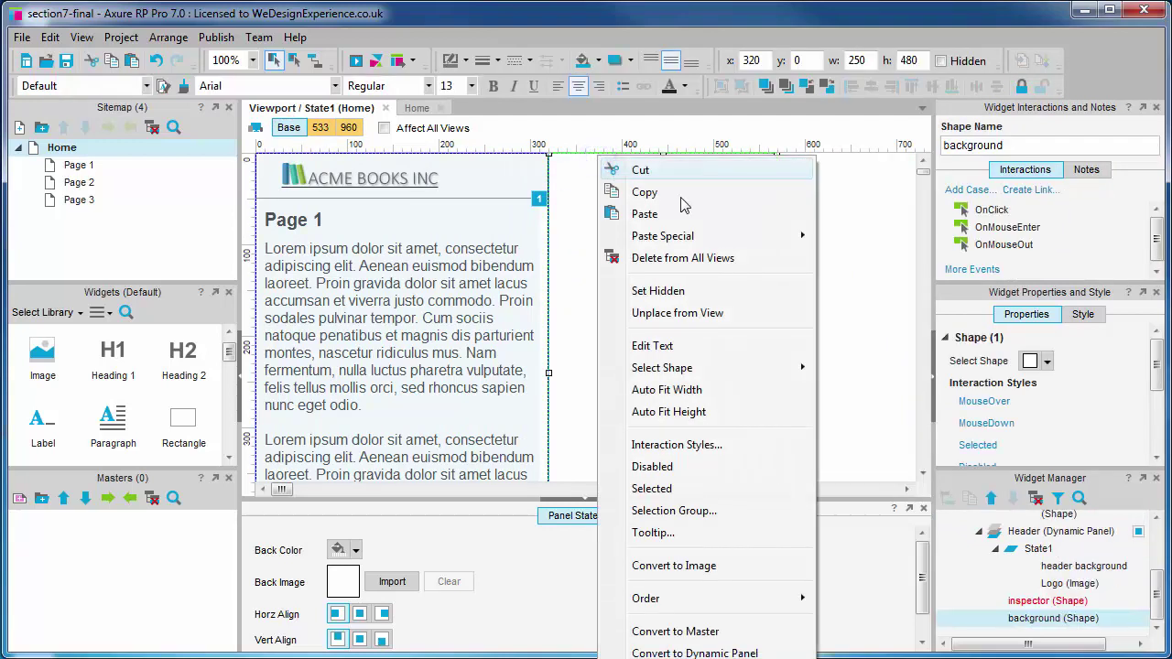
{"action": "left_click", "coordinate": [744, 652]}
{"action": "left_click", "coordinate": [1032, 144]}
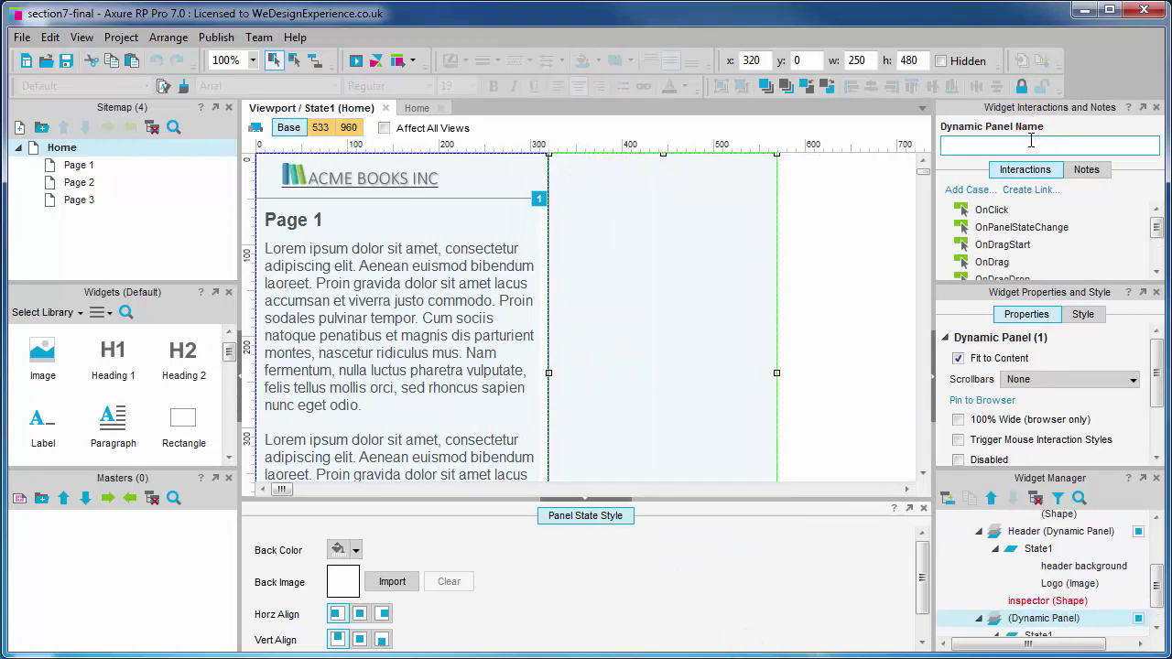
{"action": "type", "text": "menu"}
{"action": "left_click", "coordinate": [868, 259]}
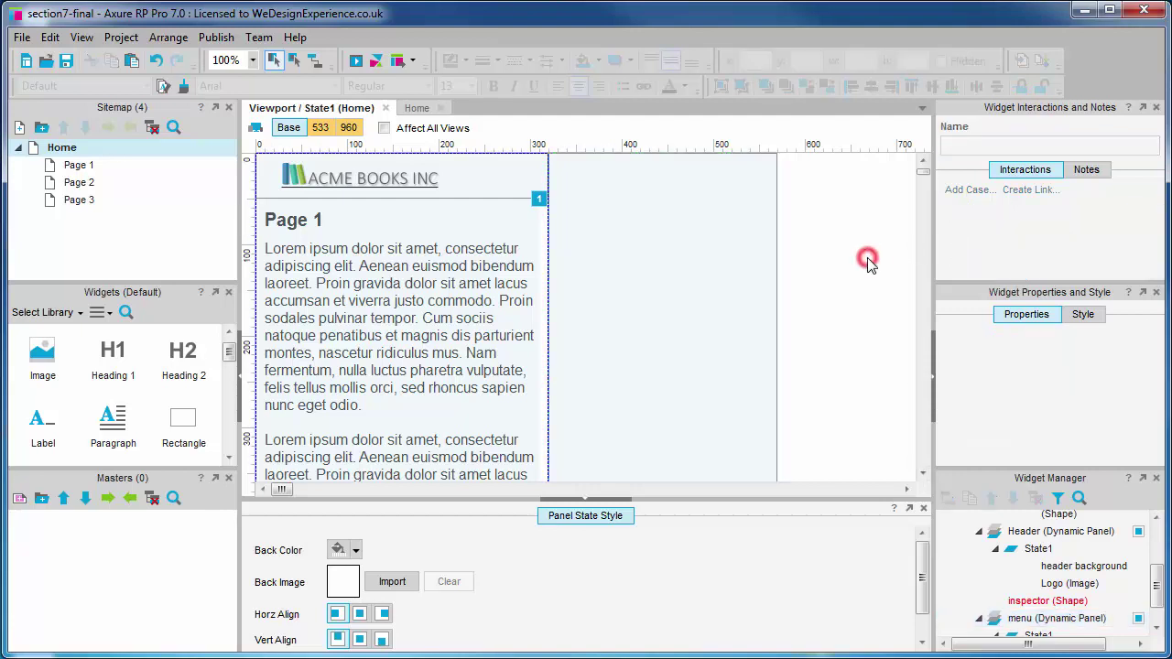
{"action": "left_click", "coordinate": [663, 283]}
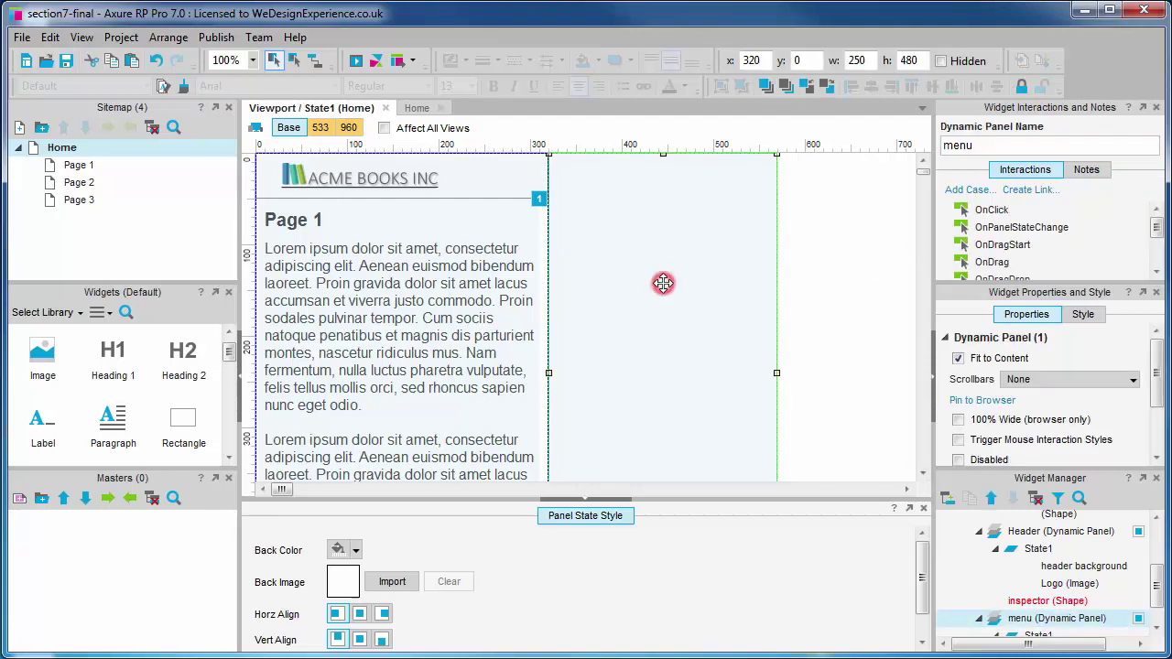
Step: In the menu panel's State1, add a 250×40 box at the top-left labelled Item 1
{"action": "double_click", "coordinate": [729, 300]}
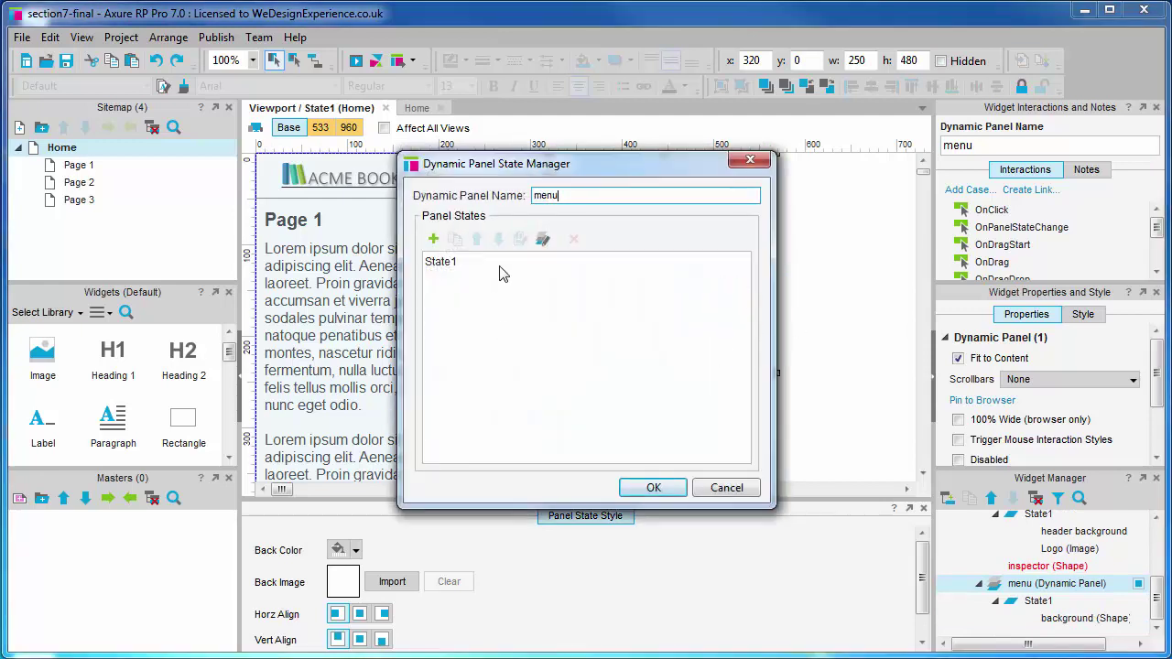
{"action": "double_click", "coordinate": [499, 266]}
{"action": "left_click_drag", "start_coordinate": [174, 458], "coordinate": [261, 158]}
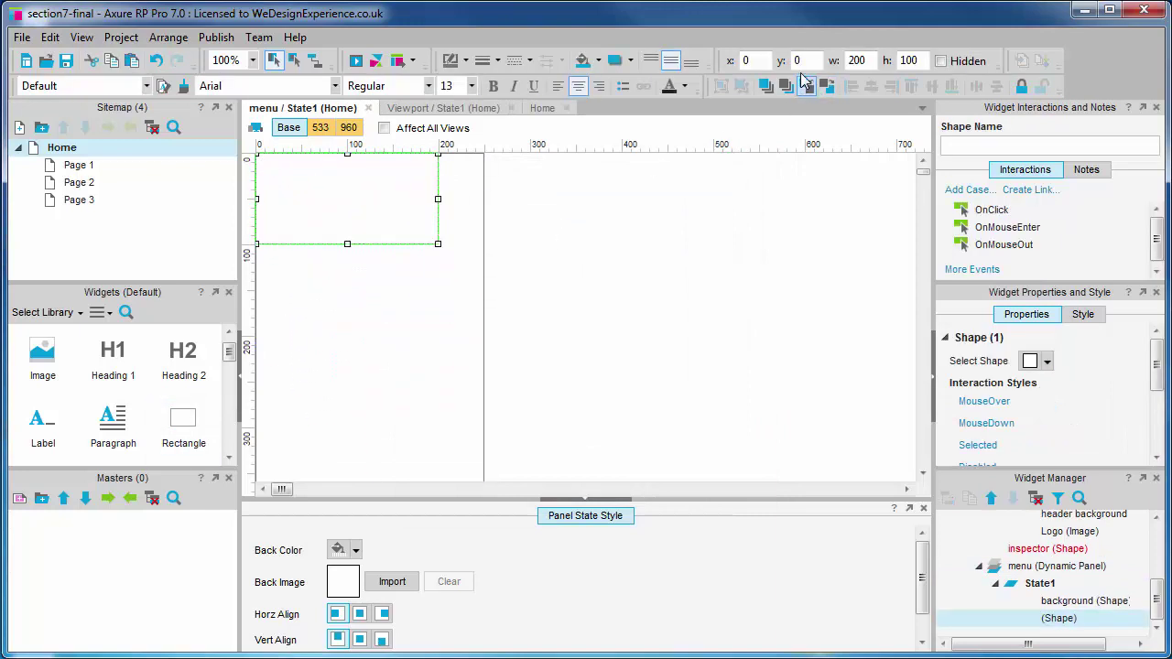
{"action": "double_click", "coordinate": [856, 61]}
{"action": "type", "text": "2"}
{"action": "key", "text": "Tab"}
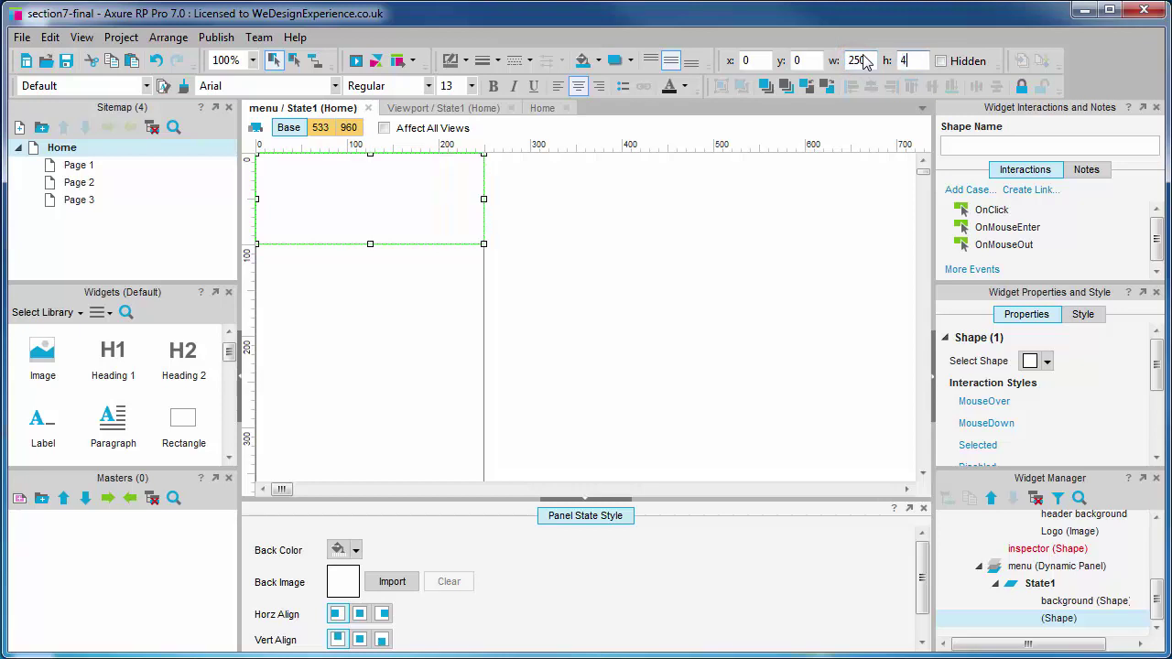
{"action": "type", "text": "40"}
{"action": "left_click", "coordinate": [702, 251]}
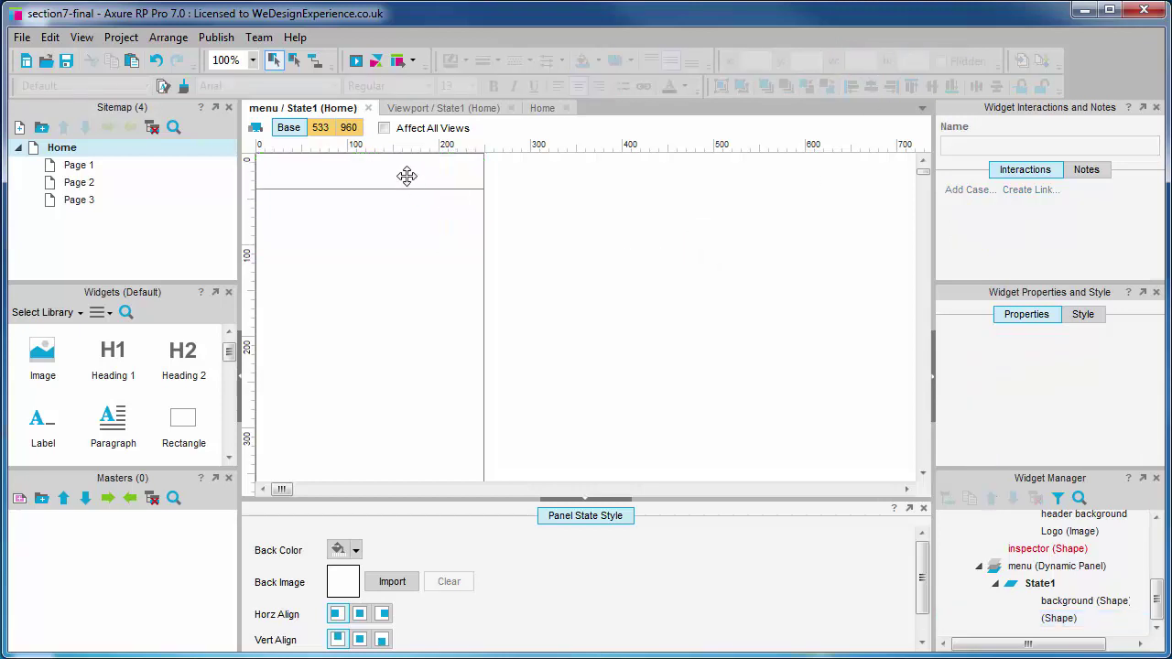
{"action": "left_click", "coordinate": [407, 176]}
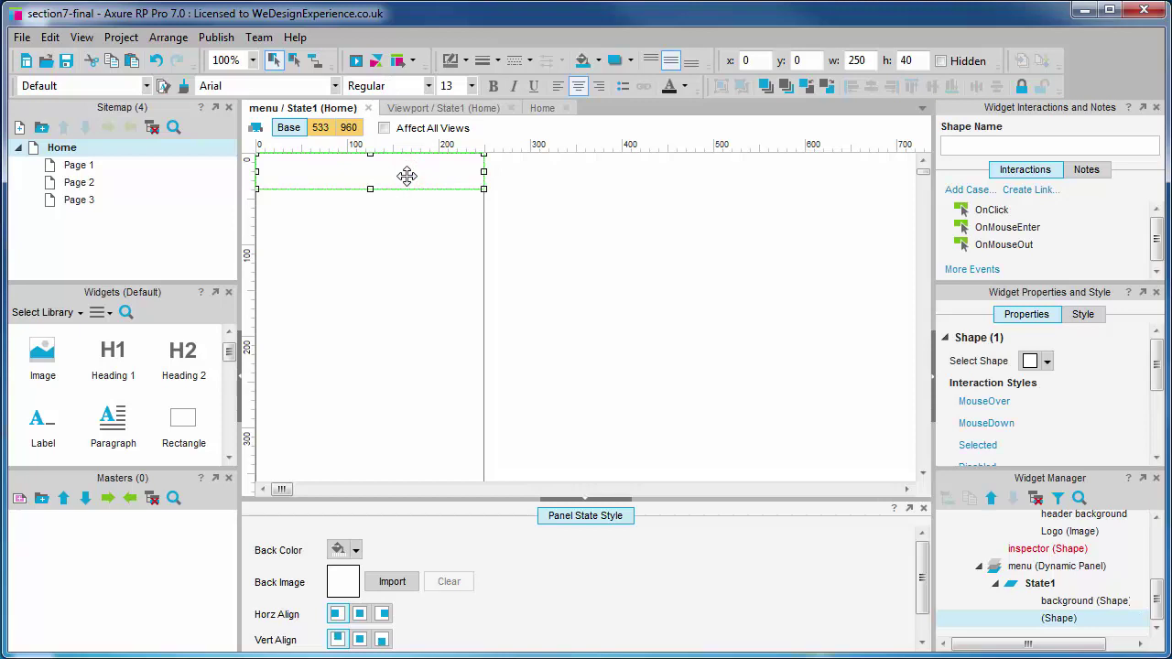
{"action": "key", "text": "Return"}
{"action": "type", "text": "Item 1"}
{"action": "double_click", "coordinate": [332, 173]}
{"action": "left_click", "coordinate": [498, 197]}
Step: Copy the Item 1 box into rows below and relabel the copies Item 2 and Item 3
{"action": "left_click", "coordinate": [446, 178]}
{"action": "left_click_drag", "start_coordinate": [446, 178], "coordinate": [382, 245]}
{"action": "double_click", "coordinate": [385, 208]}
{"action": "left_click", "coordinate": [386, 208]}
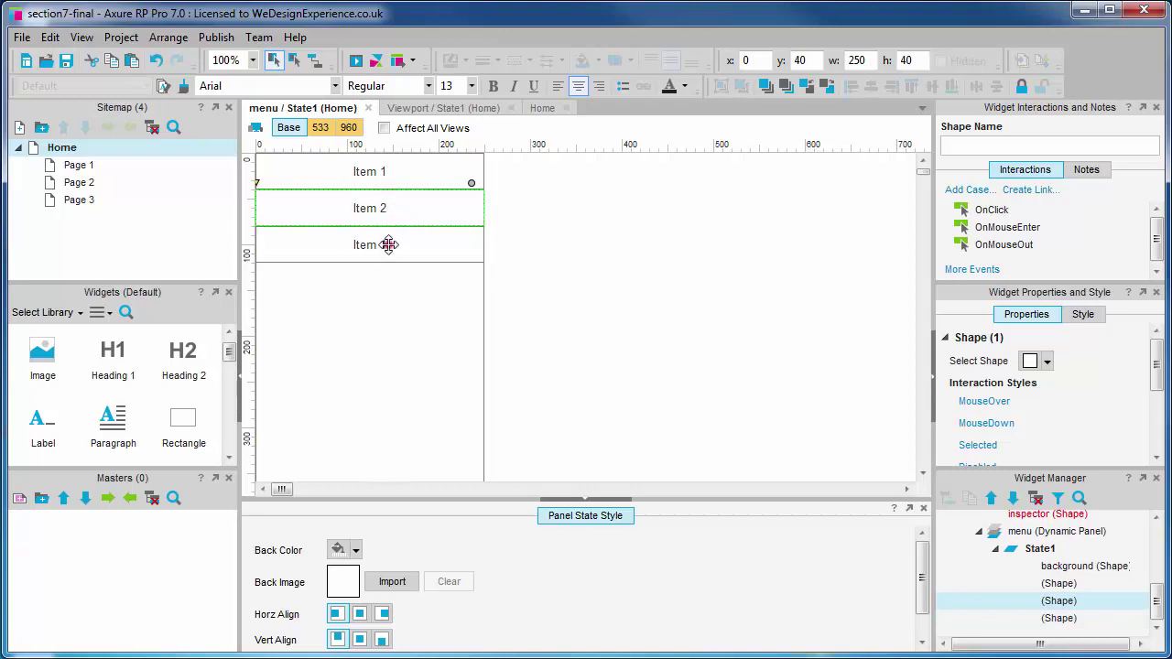
{"action": "left_click", "coordinate": [388, 245]}
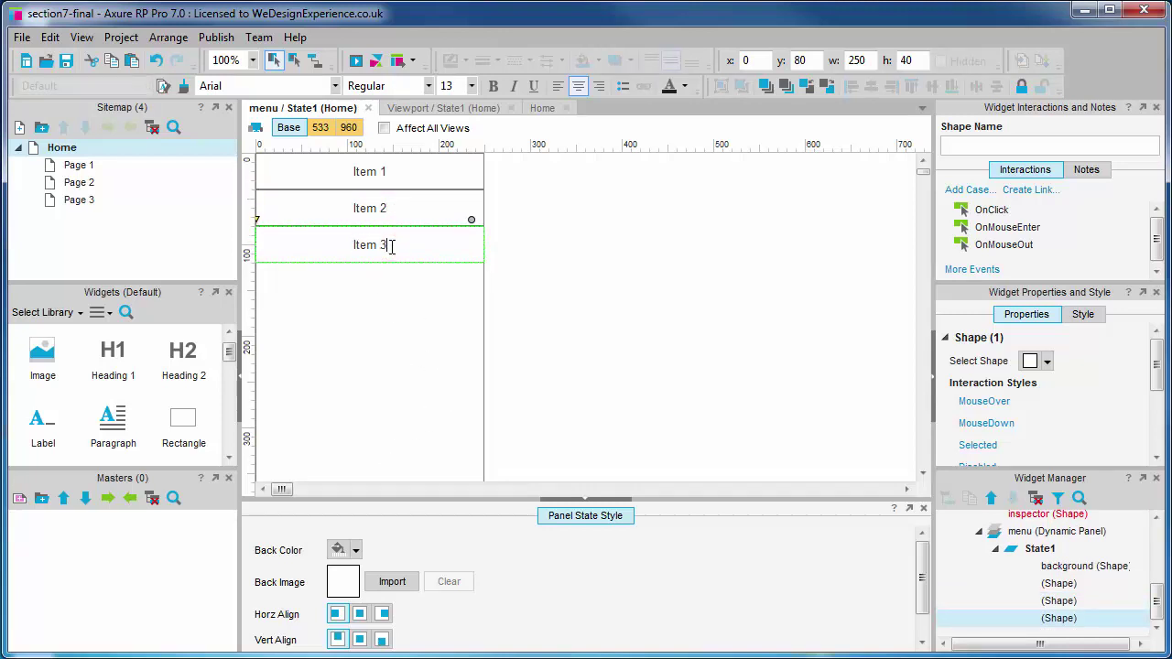
Step: Enter Item 1, Item 2 and Item 3 as the shape names of the three stacked boxes
{"action": "left_click", "coordinate": [364, 174]}
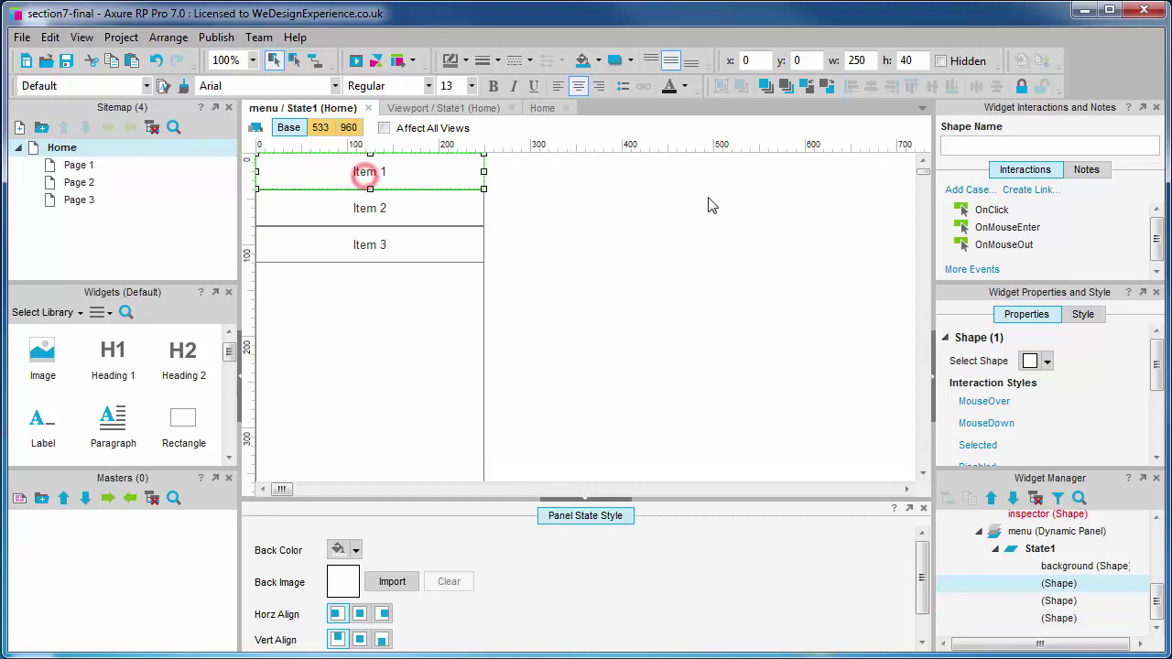
{"action": "left_click", "coordinate": [987, 144]}
{"action": "type", "text": "Item 1"}
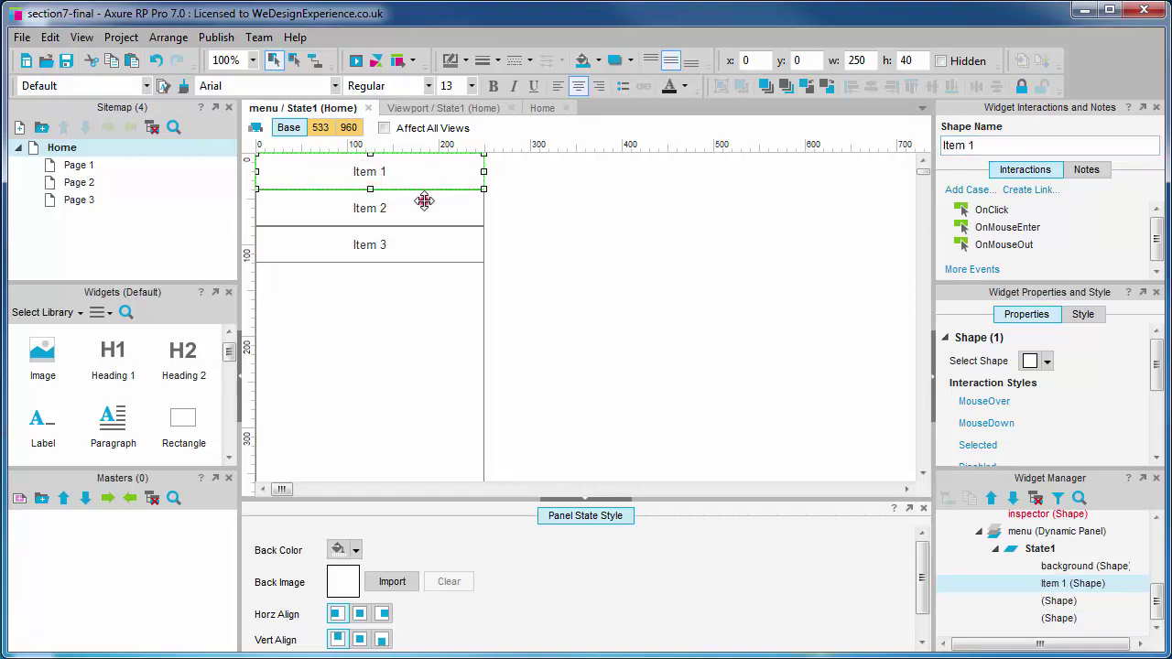
{"action": "left_click", "coordinate": [421, 202]}
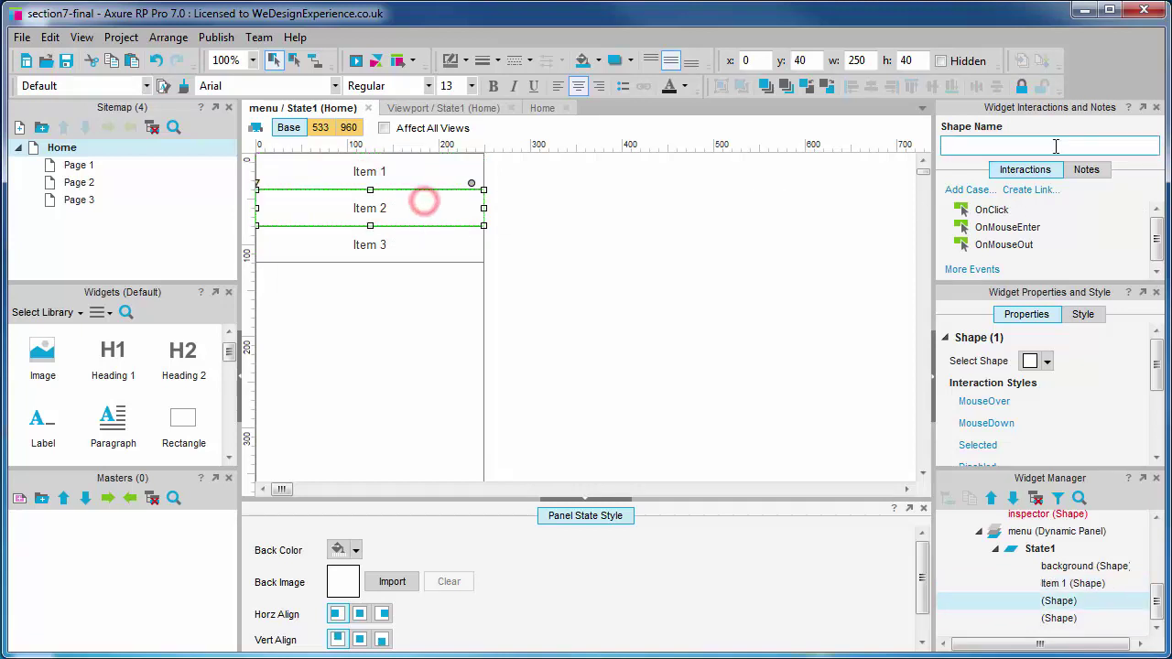
{"action": "left_click", "coordinate": [1046, 146]}
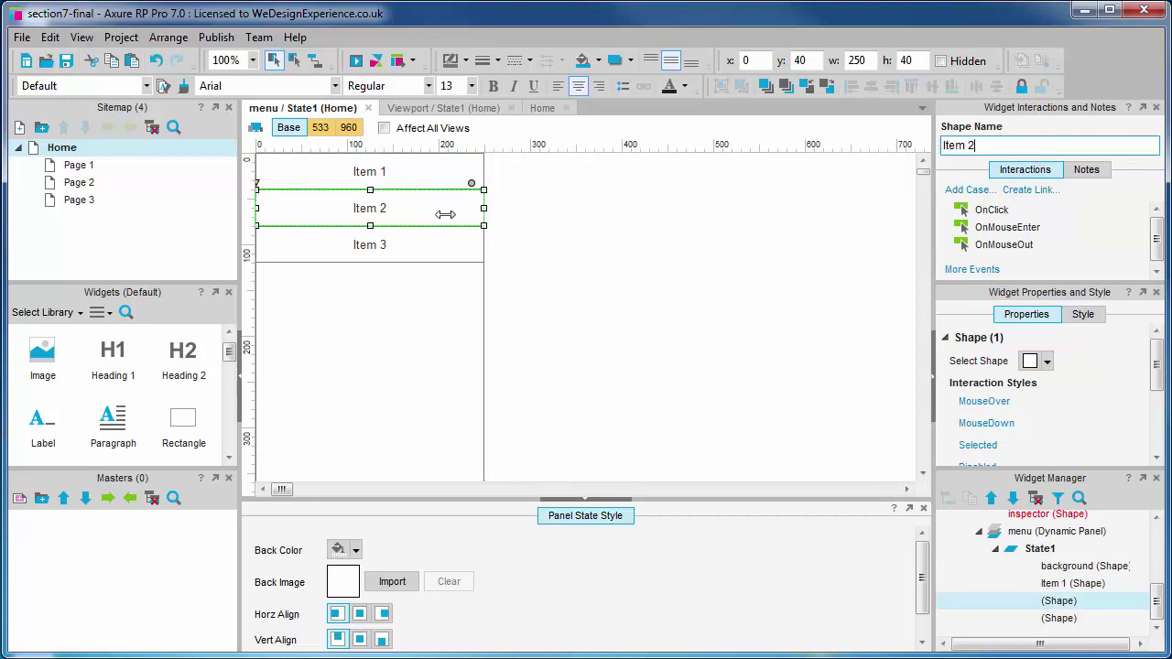
{"action": "left_click", "coordinate": [412, 229]}
{"action": "left_click", "coordinate": [1024, 147]}
{"action": "type", "text": "I"}
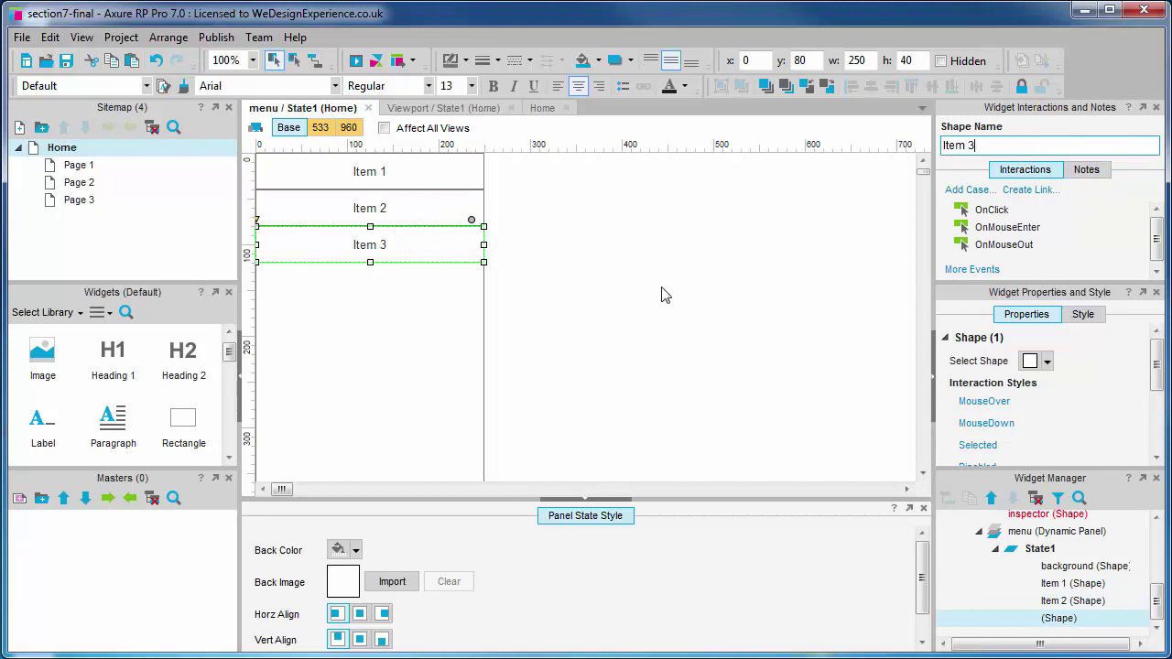
{"action": "left_click", "coordinate": [641, 304]}
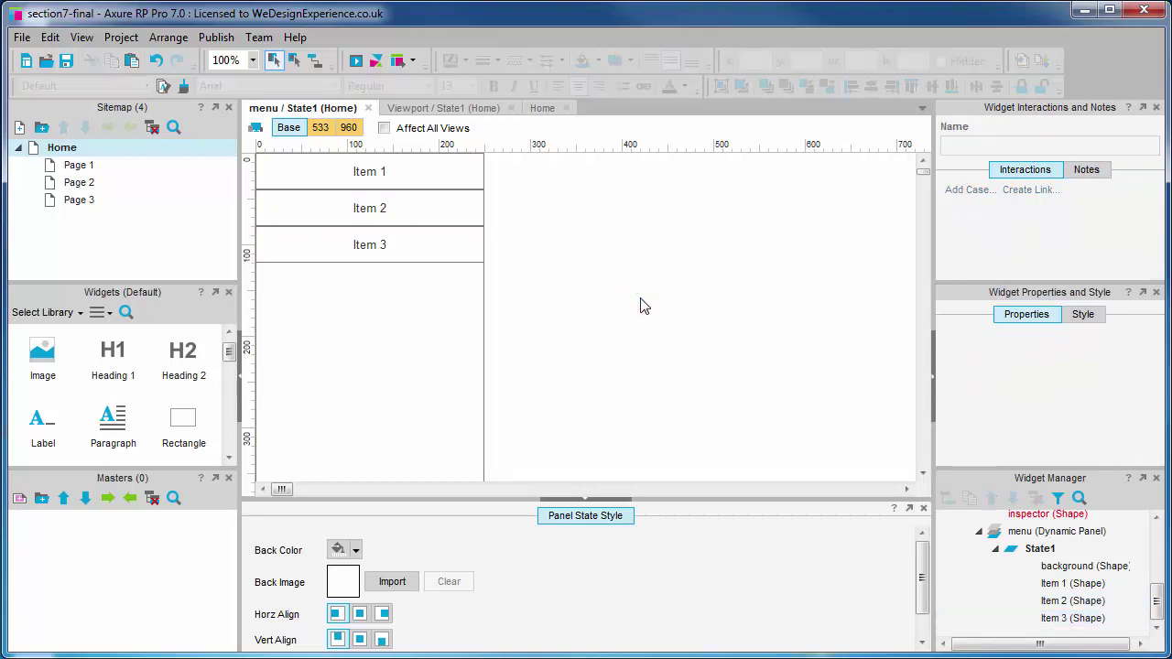
Step: In the 960 view, set Item 1, Item 2 and Item 3 each to 120 px wide
{"action": "left_click", "coordinate": [319, 127]}
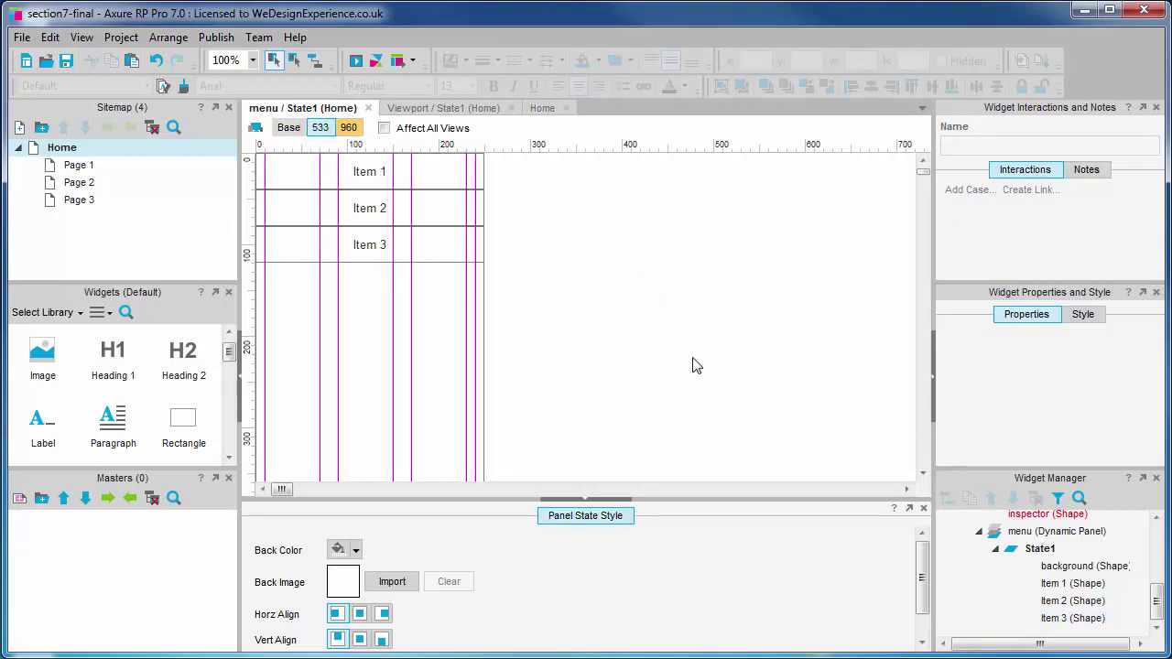
{"action": "left_click", "coordinate": [348, 127]}
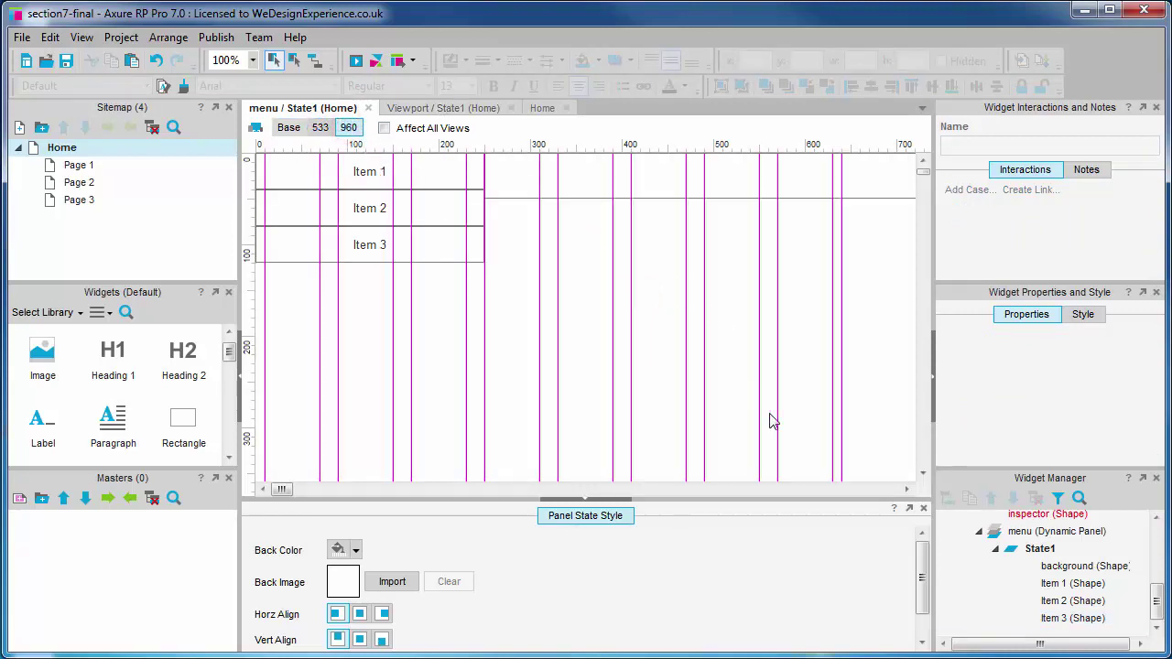
{"action": "left_click", "coordinate": [290, 159]}
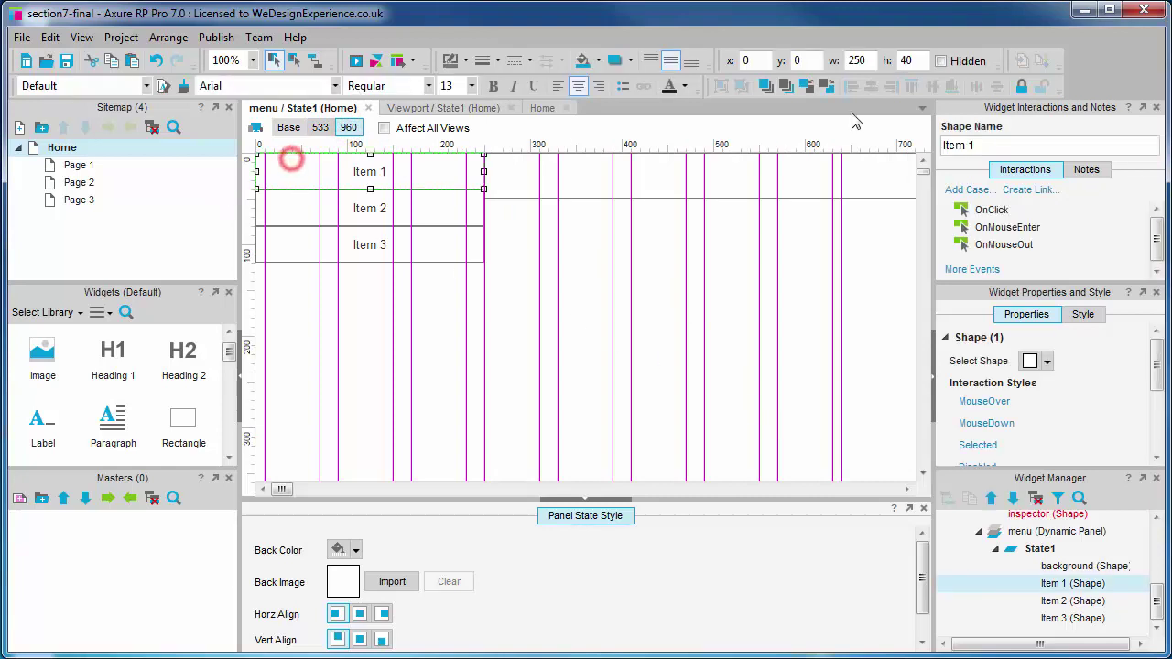
{"action": "double_click", "coordinate": [855, 60]}
{"action": "type", "text": "1"}
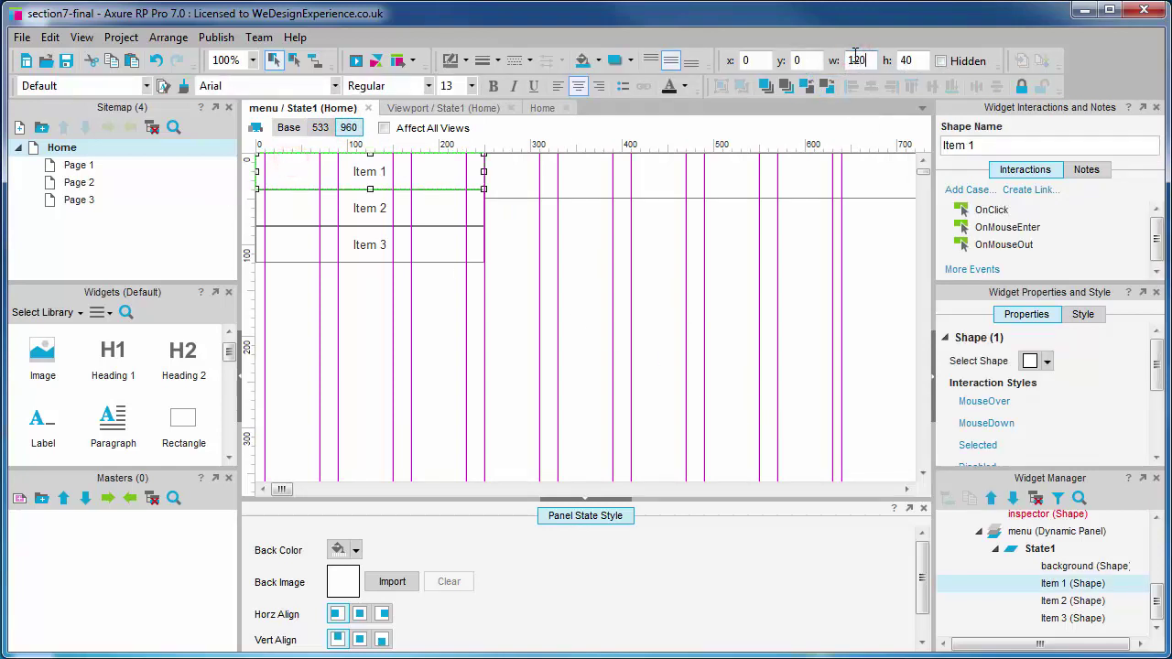
{"action": "type", "text": "20"}
{"action": "key", "text": "Return"}
{"action": "left_click", "coordinate": [367, 207]}
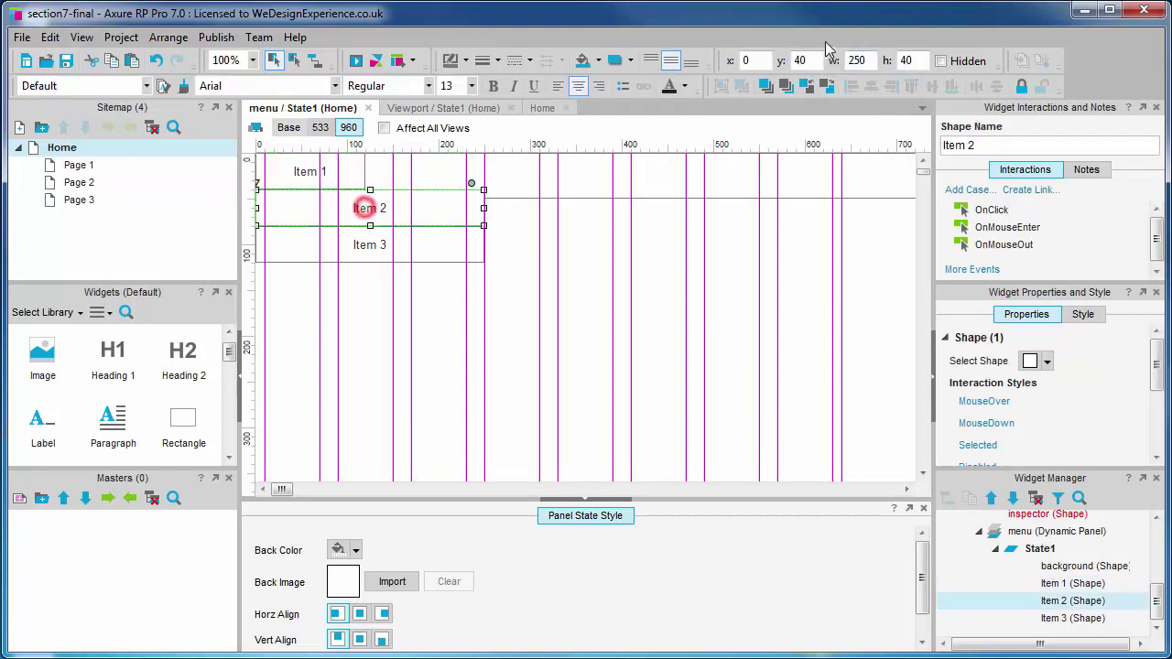
{"action": "double_click", "coordinate": [861, 60]}
{"action": "type", "text": "120"}
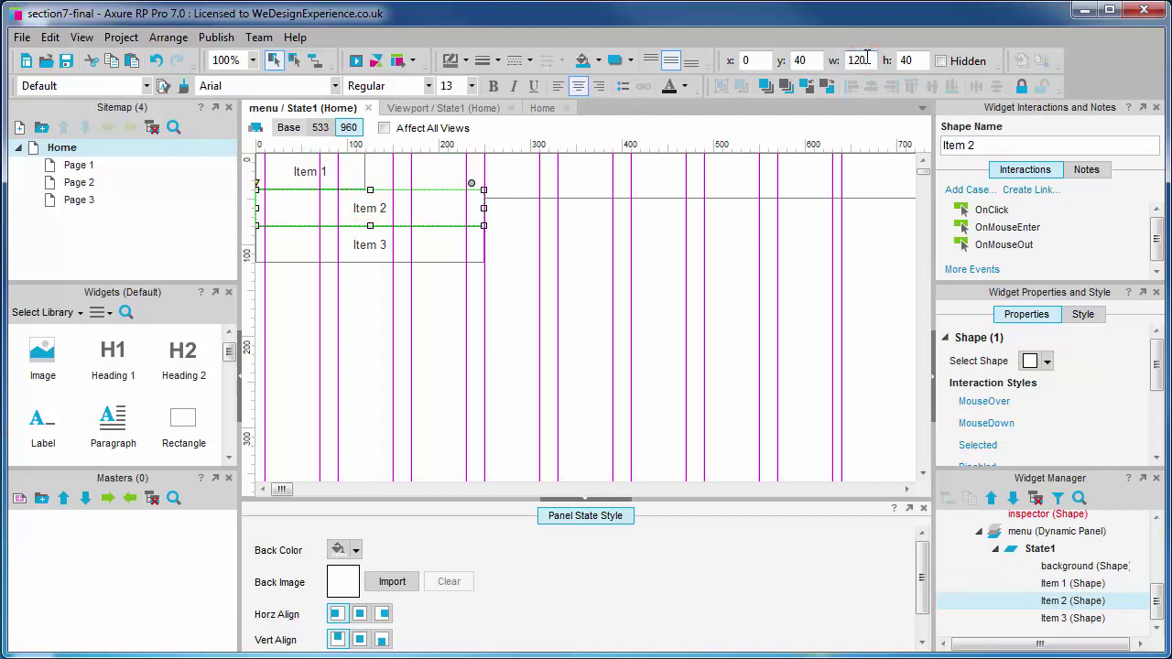
{"action": "key", "text": "Return"}
{"action": "left_click", "coordinate": [369, 245]}
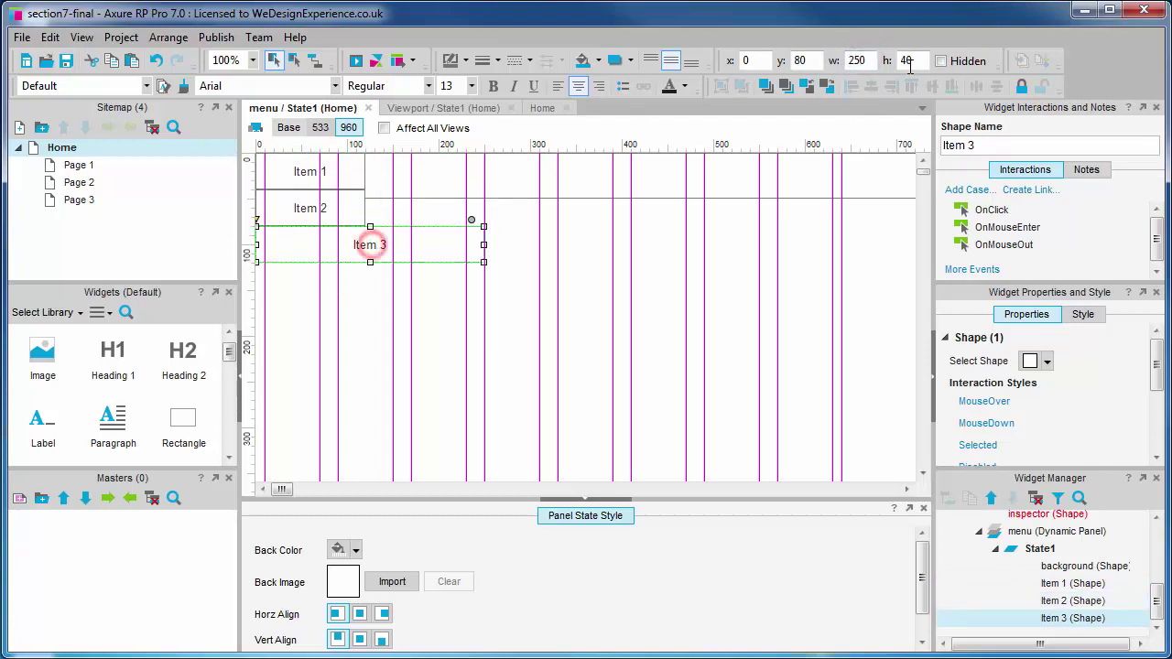
{"action": "double_click", "coordinate": [857, 59]}
{"action": "type", "text": "12"}
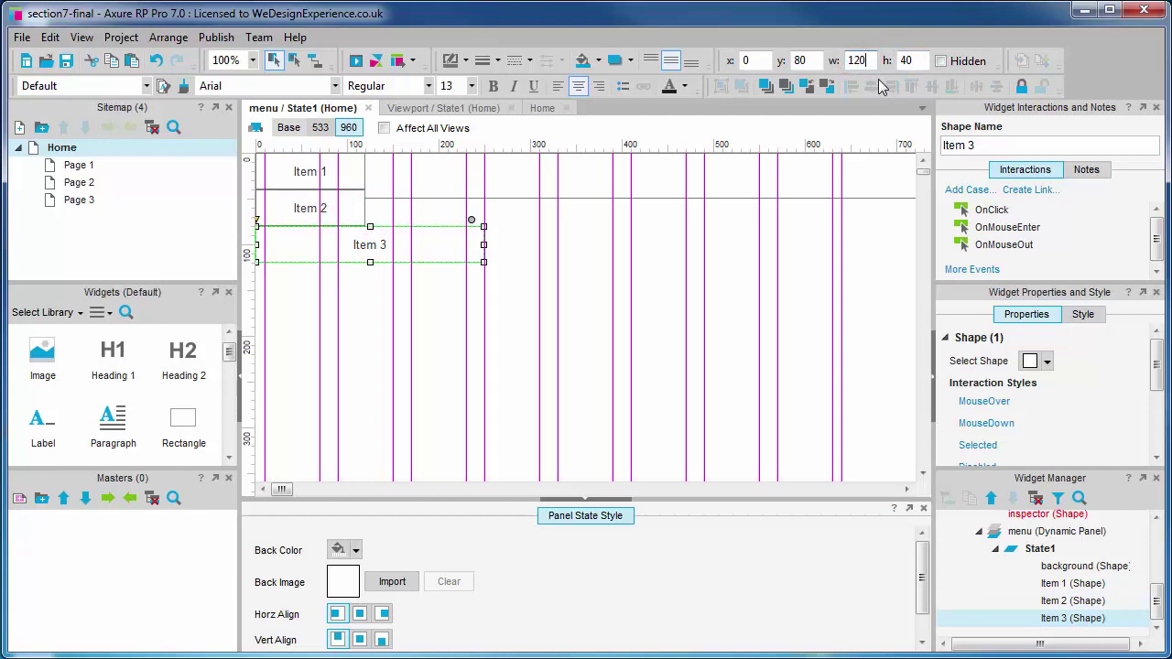
{"action": "type", "text": "0"}
{"action": "key", "text": "Return"}
Step: Move Item 2 and Item 3 up beside Item 1 to form a single row
{"action": "left_click", "coordinate": [341, 204]}
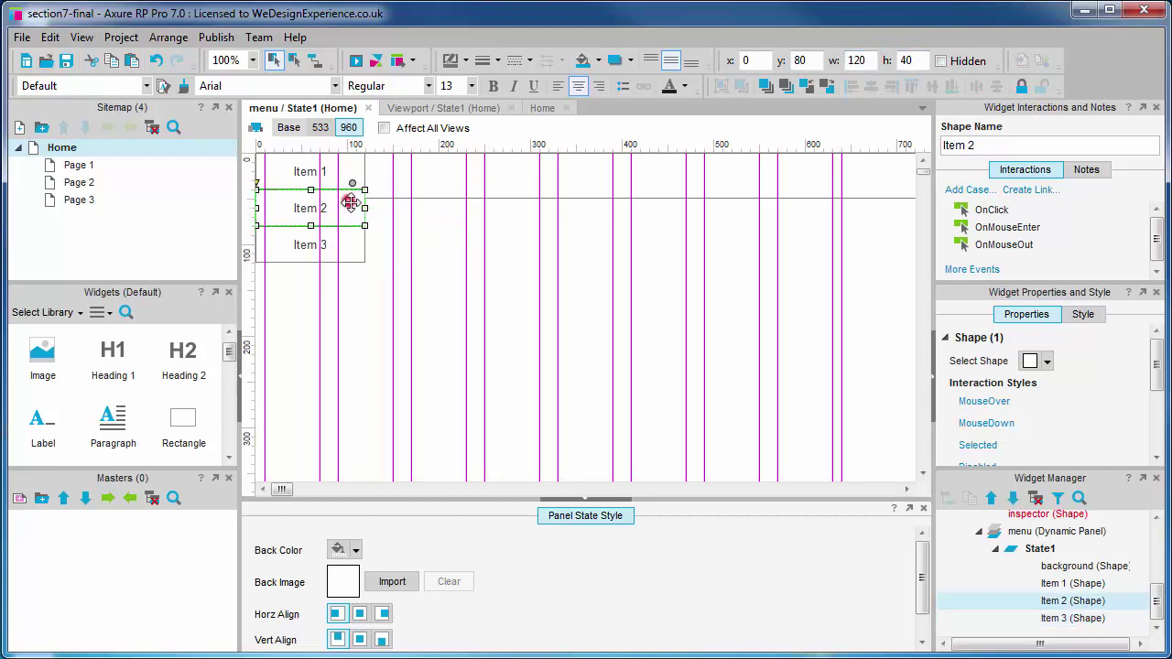
{"action": "left_click_drag", "start_coordinate": [298, 200], "coordinate": [421, 174]}
{"action": "left_click_drag", "start_coordinate": [301, 240], "coordinate": [518, 170]}
Step: Select all three menu items and nudge the row to x 5, y 5
{"action": "left_click", "coordinate": [434, 173], "text": "ctrl"}
{"action": "left_click", "coordinate": [351, 175], "text": "ctrl"}
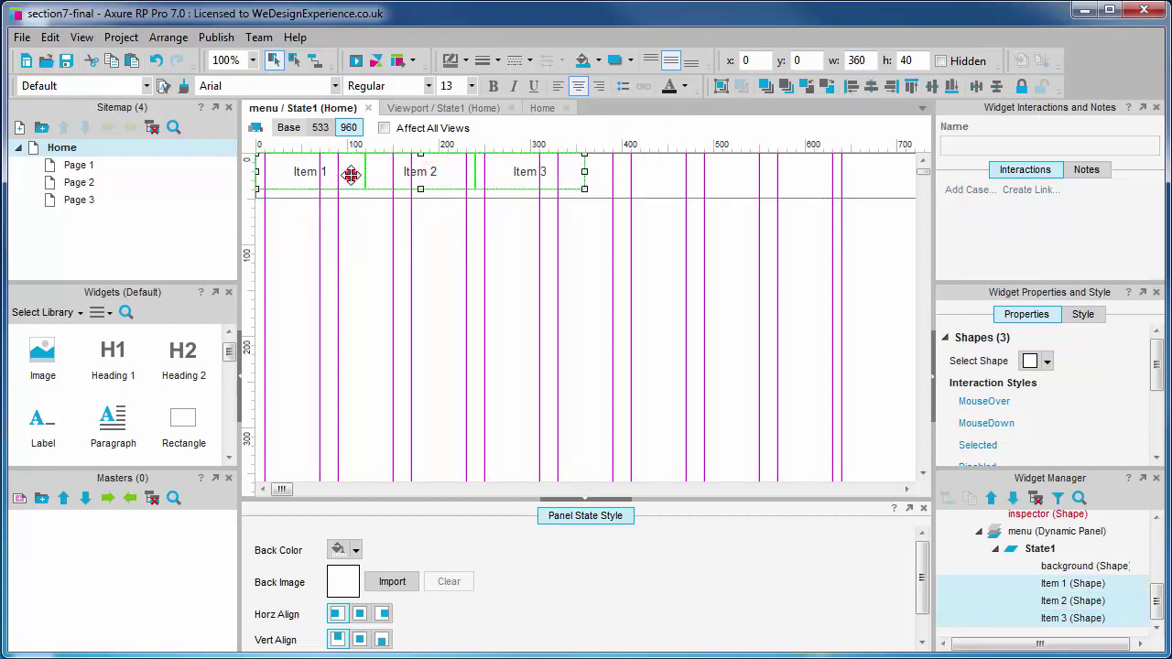
{"action": "key", "text": "Right"}
{"action": "key", "text": "Right"}
{"action": "key", "text": "Right"}
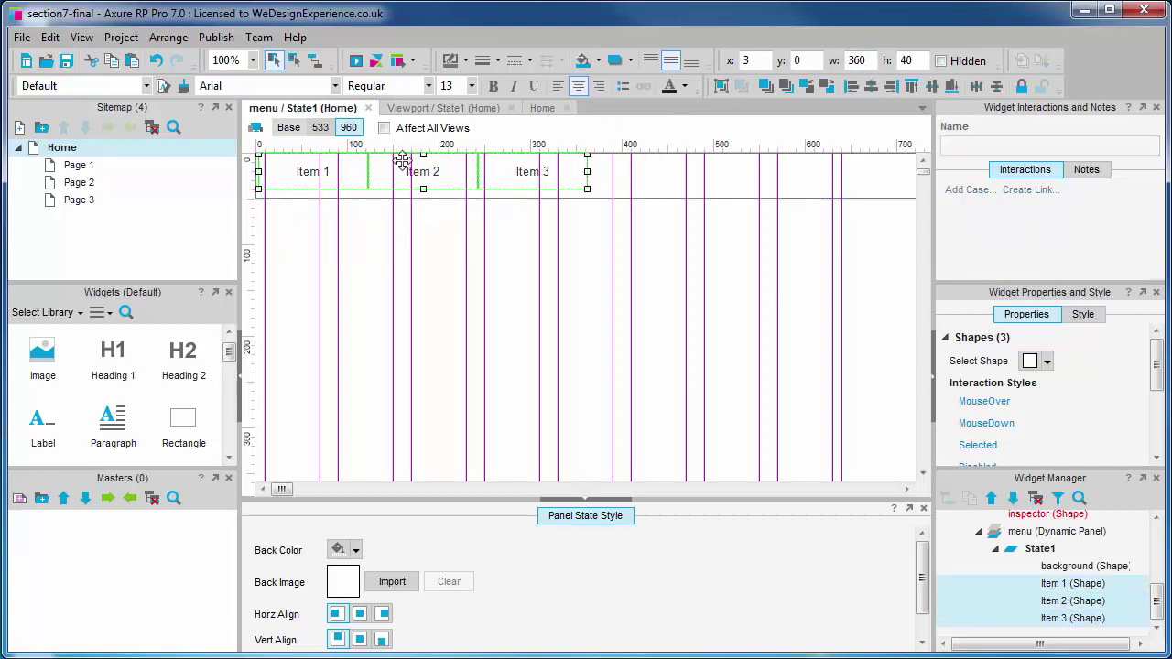
{"action": "key", "text": "Right"}
{"action": "key", "text": "Right"}
{"action": "key", "text": "Down"}
{"action": "key", "text": "Down"}
{"action": "key", "text": "Down"}
{"action": "key", "text": "Down"}
{"action": "key", "text": "Down"}
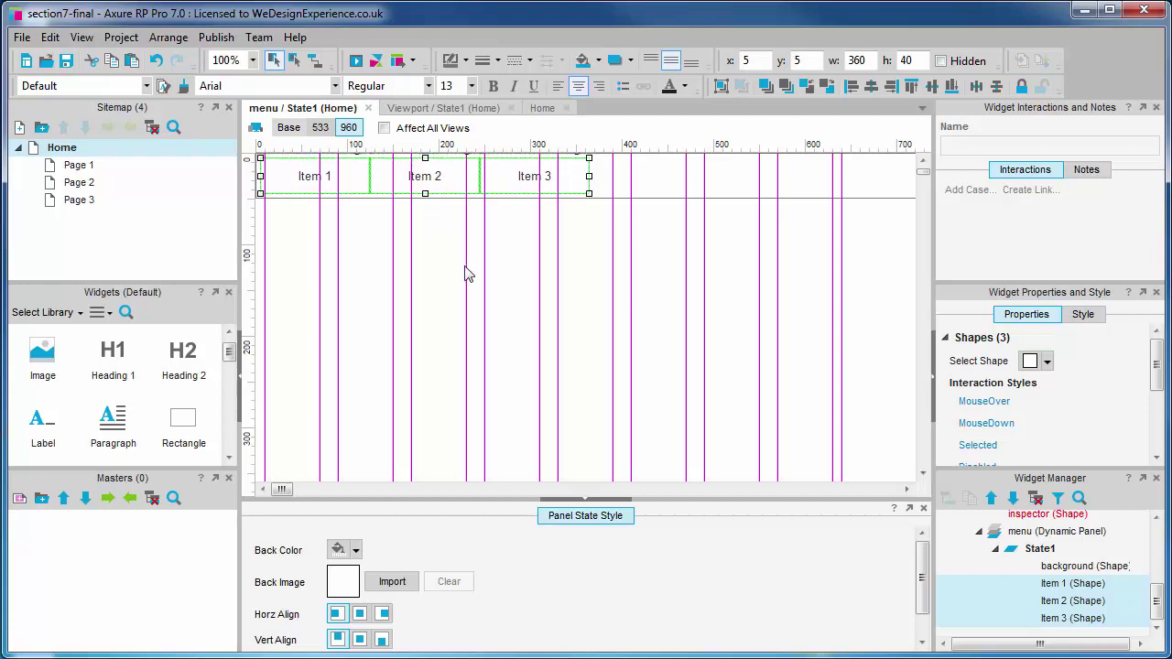
{"action": "left_click", "coordinate": [510, 244]}
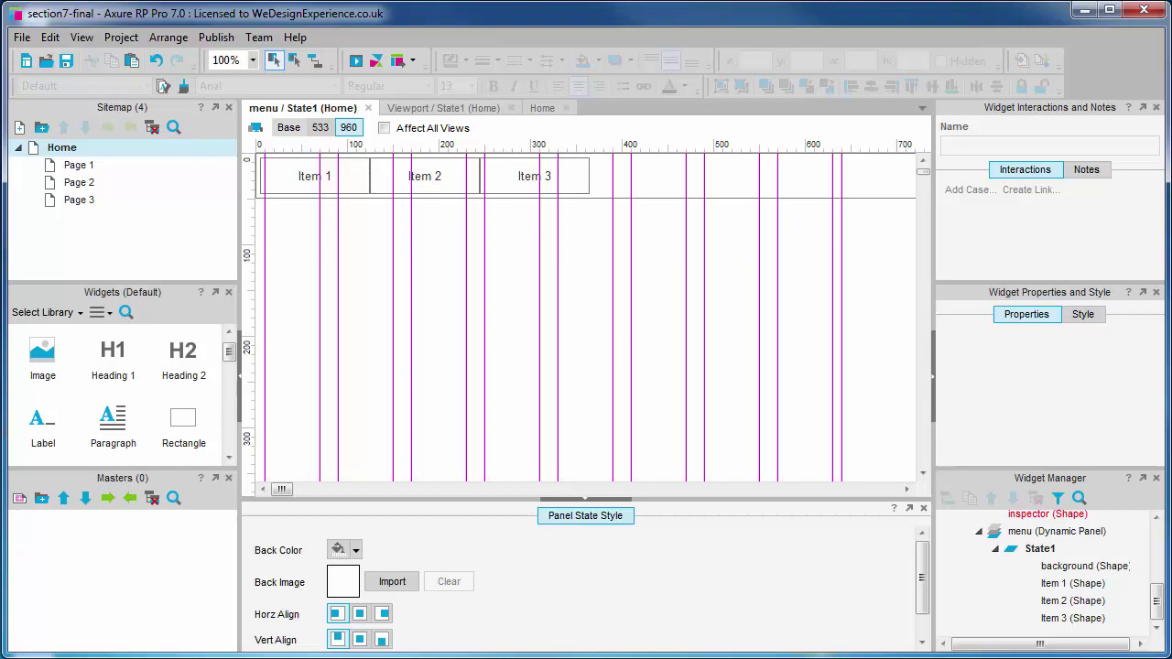
Step: Close the menu state editor and check the Home page in the Base, 533 and 960 views
{"action": "left_click", "coordinate": [367, 108]}
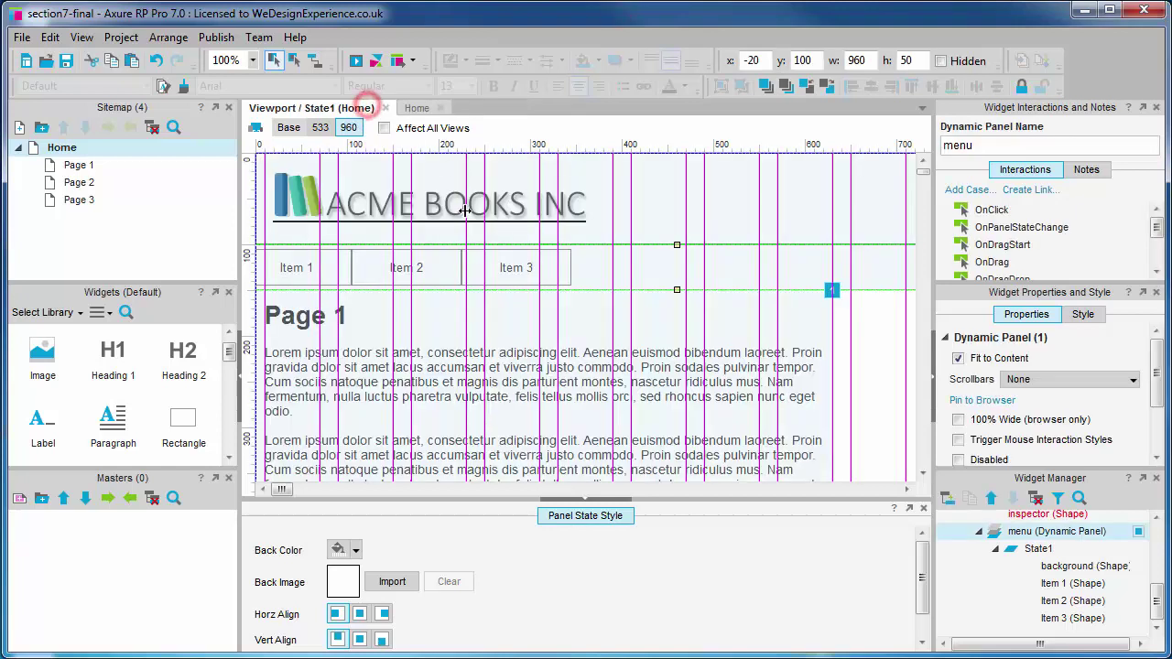
{"action": "left_click", "coordinate": [416, 108]}
{"action": "left_click", "coordinate": [320, 127]}
{"action": "left_click", "coordinate": [302, 128]}
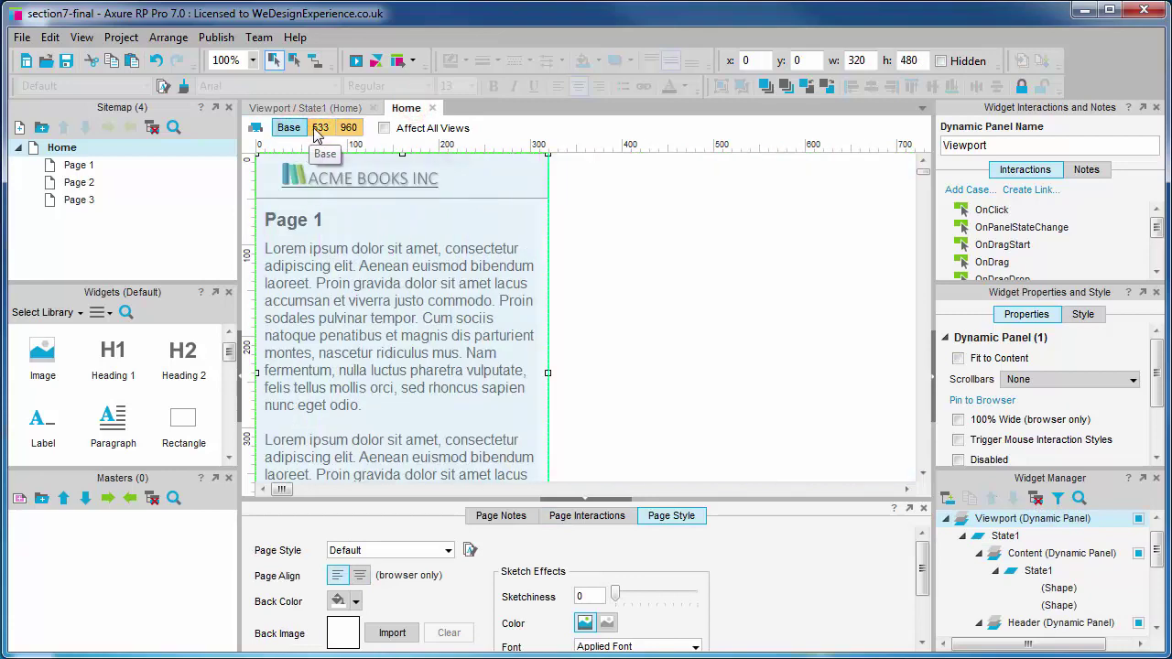
{"action": "left_click", "coordinate": [320, 128]}
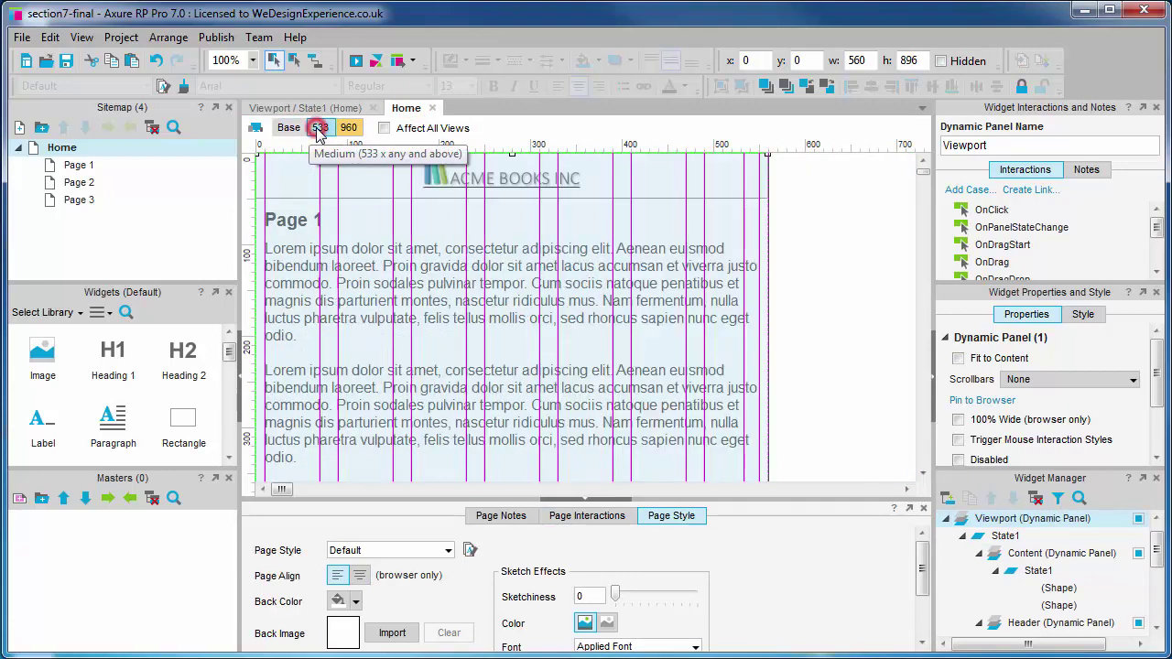
{"action": "left_click", "coordinate": [348, 128]}
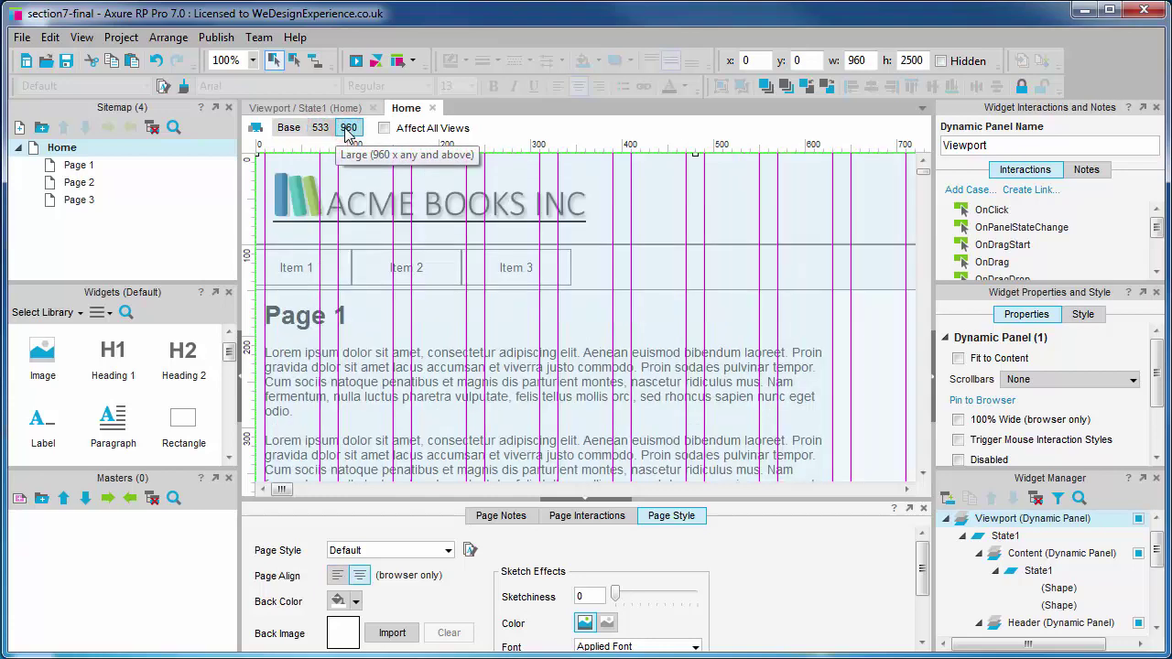